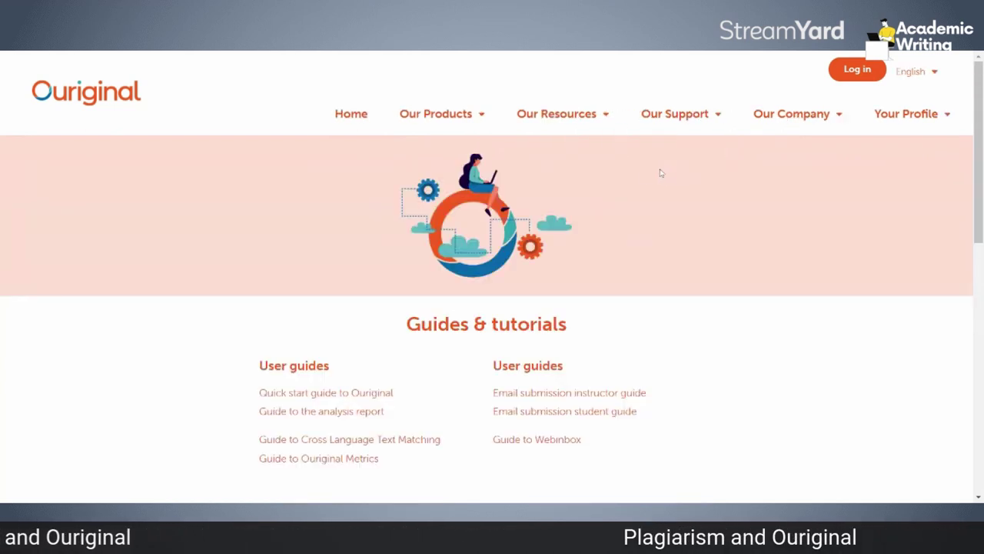
Go to the Ouriginal login page.
{"action": "scroll", "coordinate": [376, 349], "scroll_direction": "down", "scroll_amount": 2}
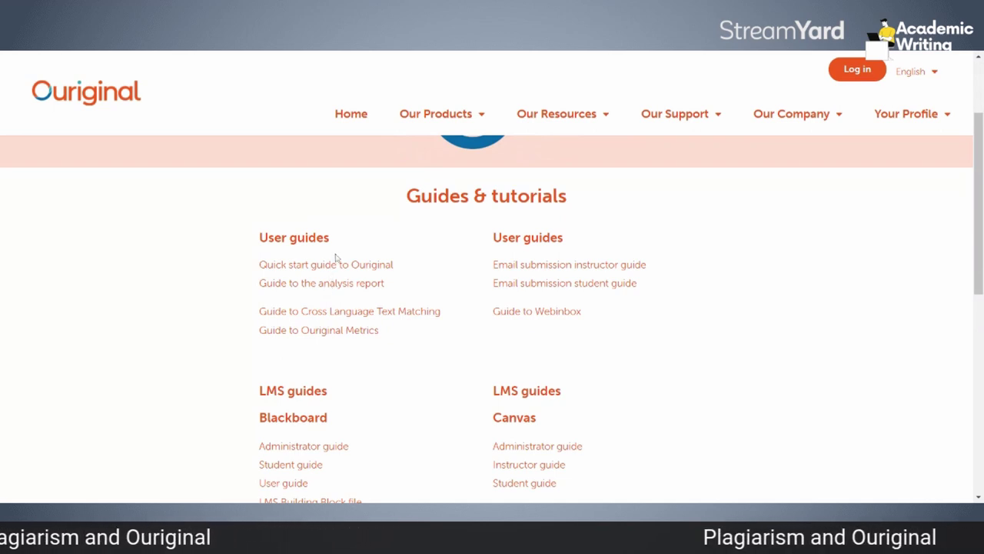
{"action": "scroll", "coordinate": [376, 361], "scroll_direction": "down", "scroll_amount": 4}
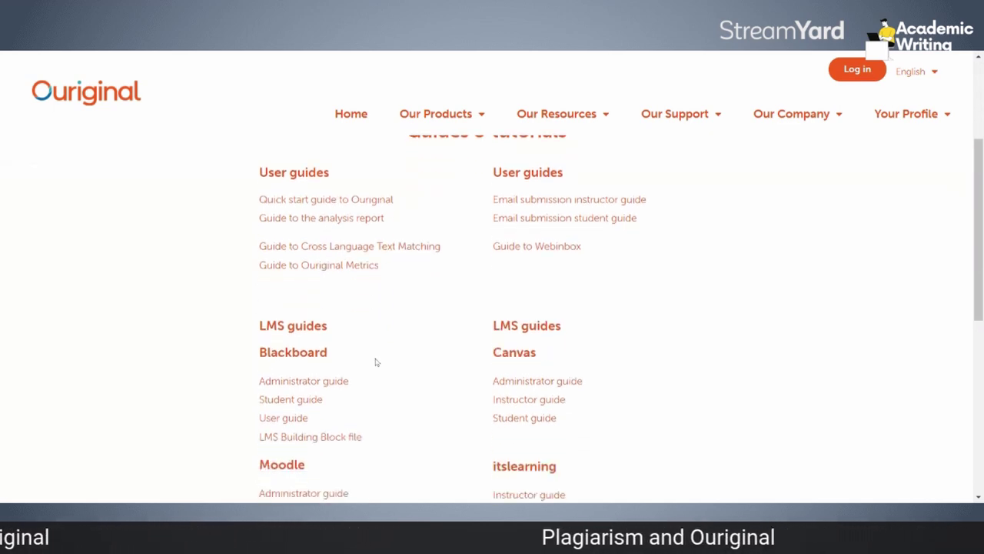
{"action": "scroll", "coordinate": [377, 362], "scroll_direction": "up", "scroll_amount": 6}
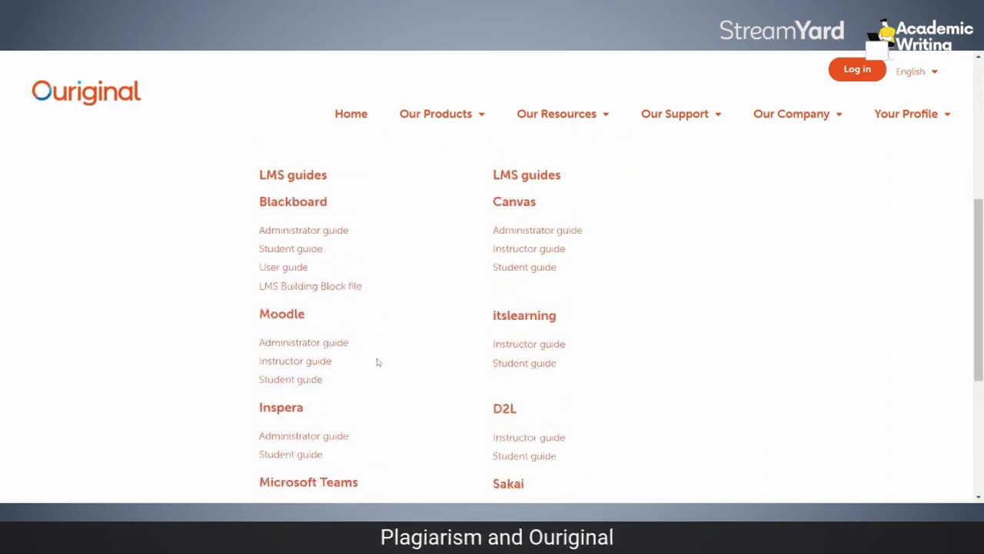
{"action": "scroll", "coordinate": [325, 351], "scroll_direction": "down", "scroll_amount": 2}
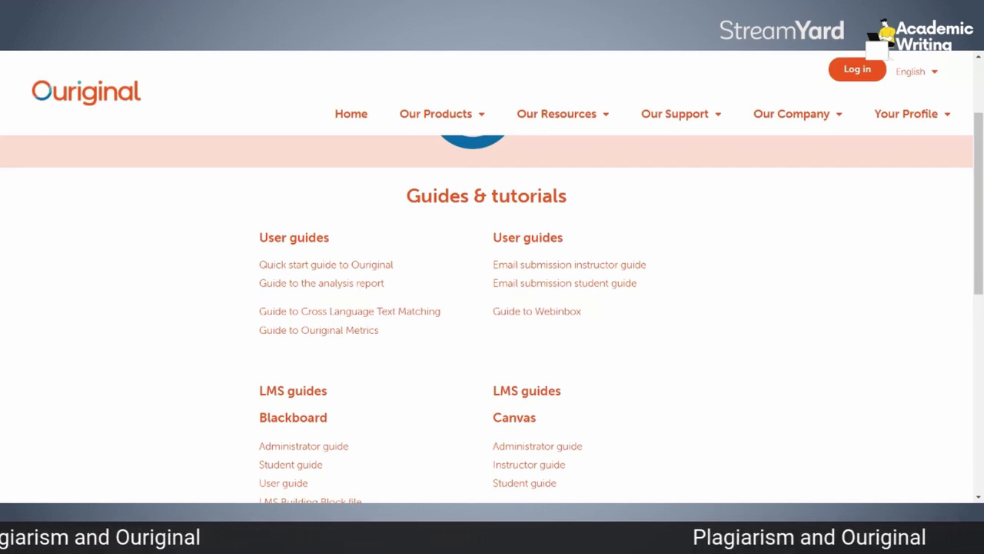
{"action": "left_click", "coordinate": [865, 77]}
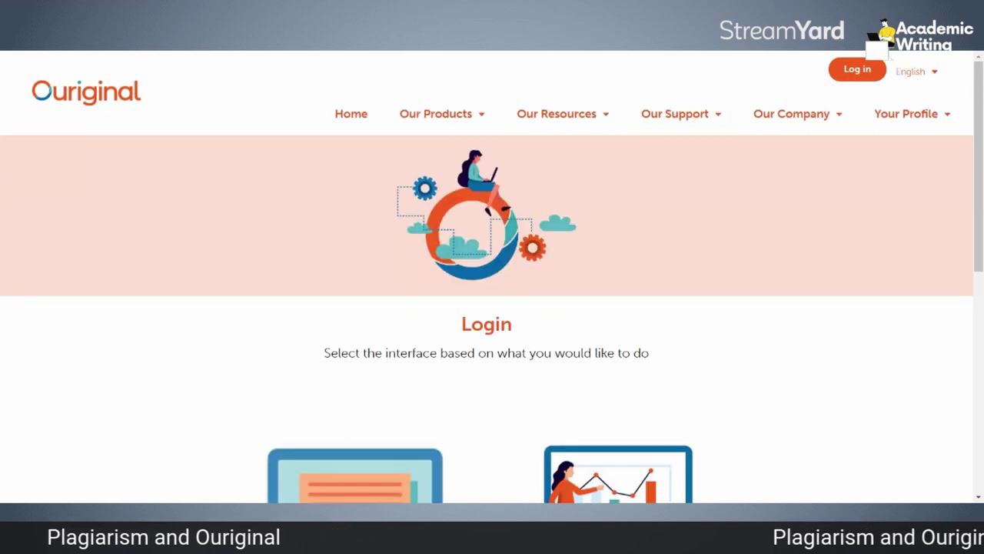
Sign in to Webinbox (Global) with the account's username and password.
{"action": "scroll", "coordinate": [516, 362], "scroll_direction": "down", "scroll_amount": 3}
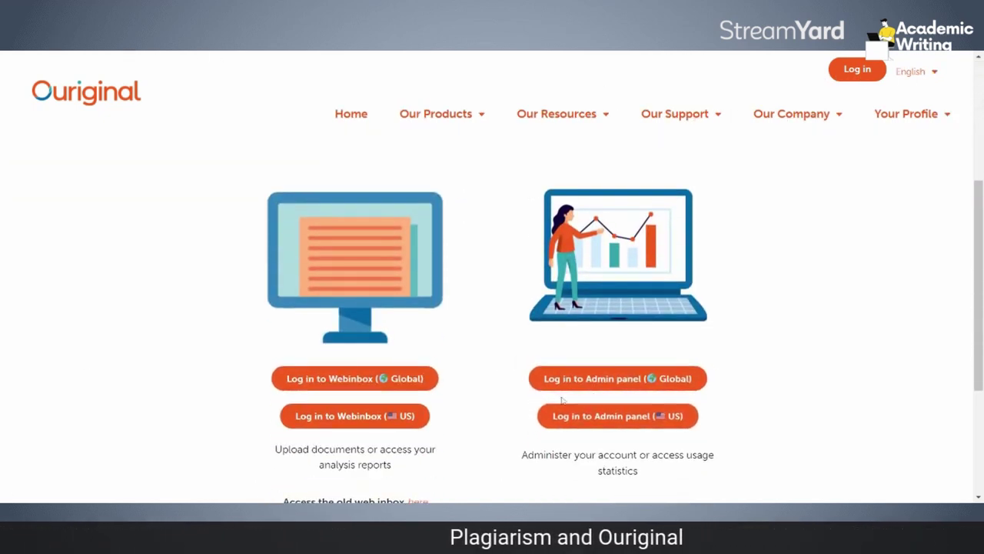
{"action": "left_click", "coordinate": [344, 380]}
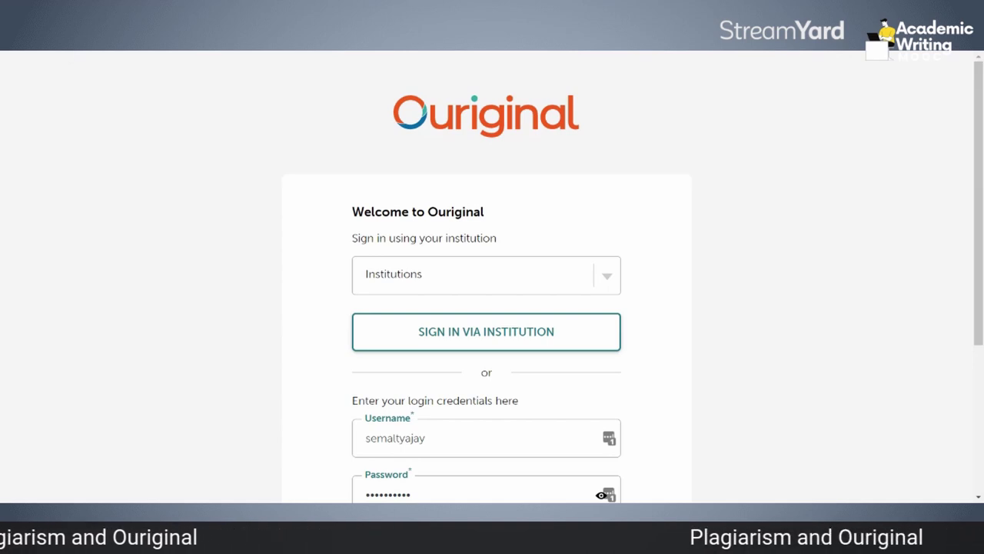
{"action": "scroll", "coordinate": [538, 366], "scroll_direction": "down", "scroll_amount": 3}
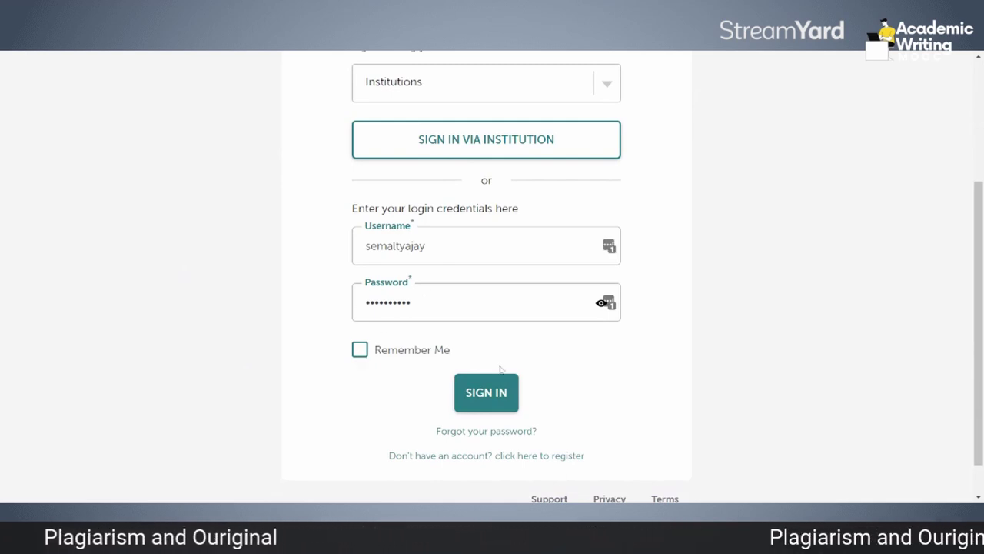
{"action": "left_click", "coordinate": [500, 392]}
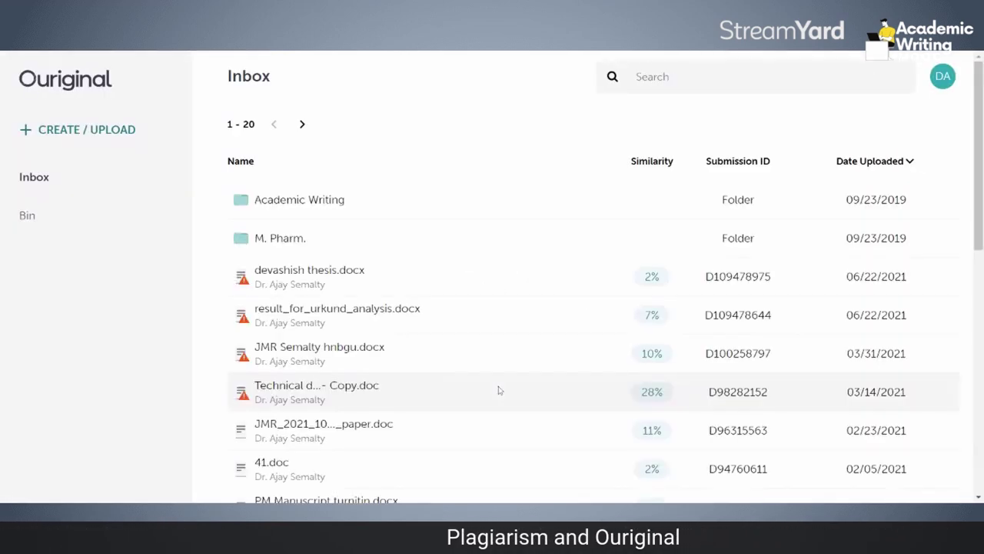
Start a new Upload Files submission from CREATE / UPLOAD and expand the analysis address list.
{"action": "scroll", "coordinate": [499, 391], "scroll_direction": "down", "scroll_amount": 4}
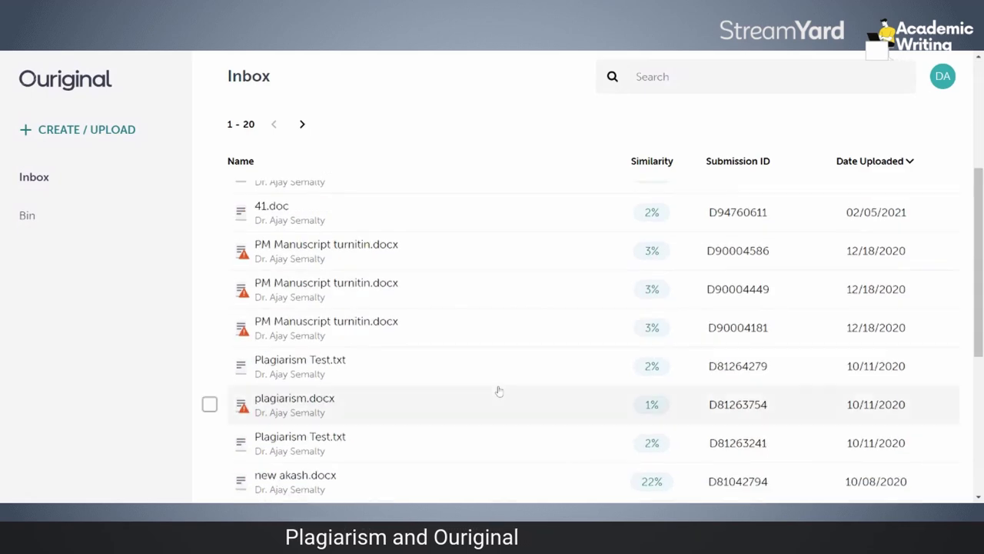
{"action": "scroll", "coordinate": [499, 391], "scroll_direction": "up", "scroll_amount": 3}
{"action": "scroll", "coordinate": [498, 391], "scroll_direction": "up", "scroll_amount": 2}
{"action": "scroll", "coordinate": [495, 333], "scroll_direction": "down", "scroll_amount": 4}
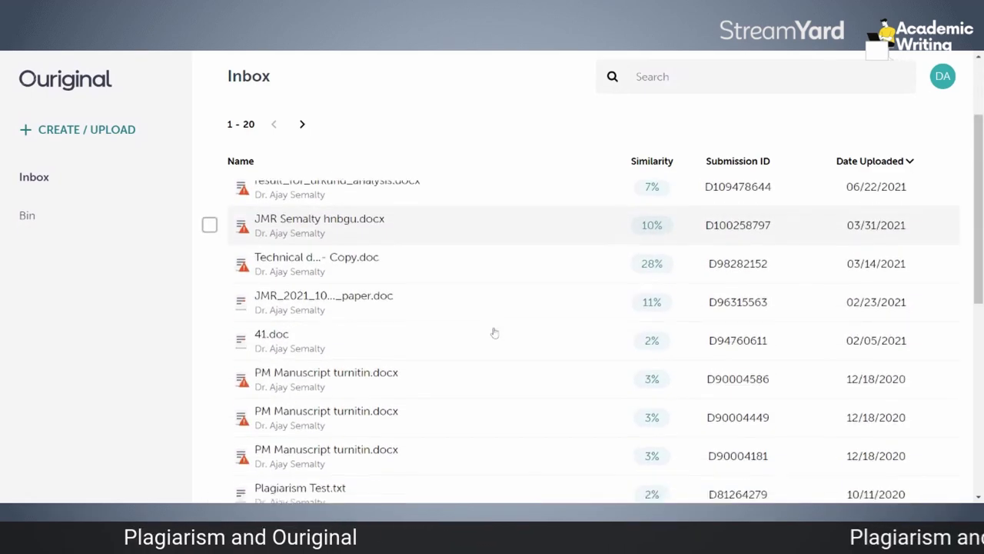
{"action": "scroll", "coordinate": [494, 333], "scroll_direction": "down", "scroll_amount": 6}
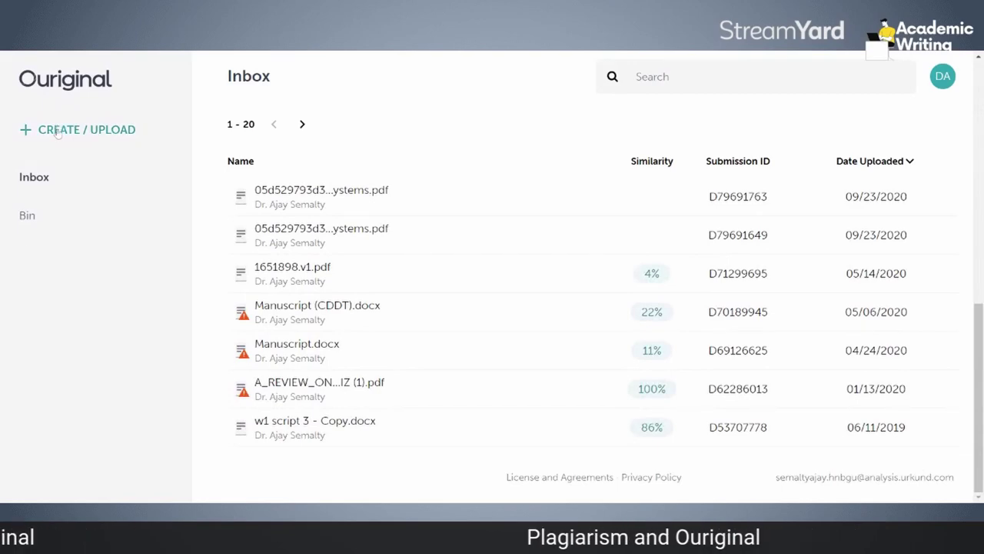
{"action": "scroll", "coordinate": [60, 132], "scroll_direction": "up", "scroll_amount": 10}
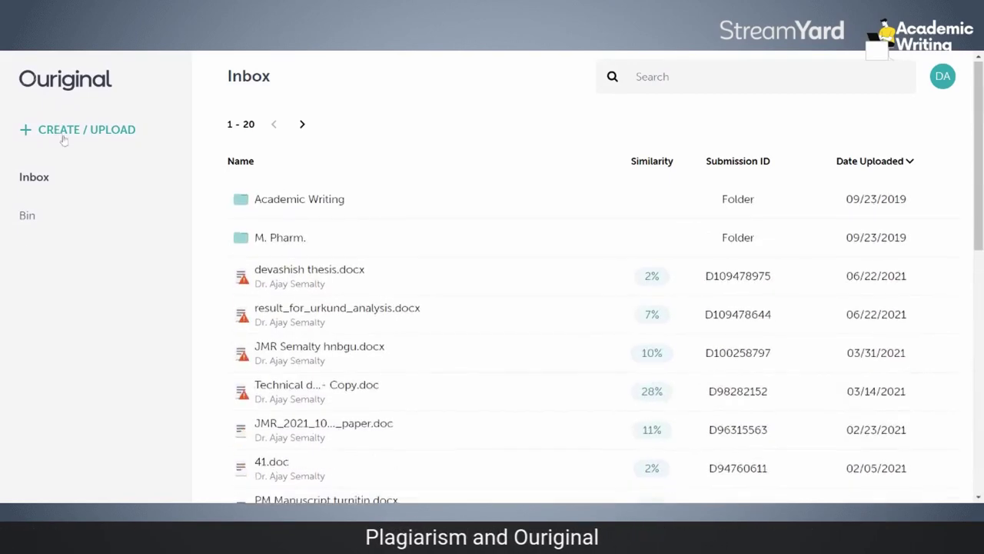
{"action": "scroll", "coordinate": [63, 132], "scroll_direction": "down", "scroll_amount": 6}
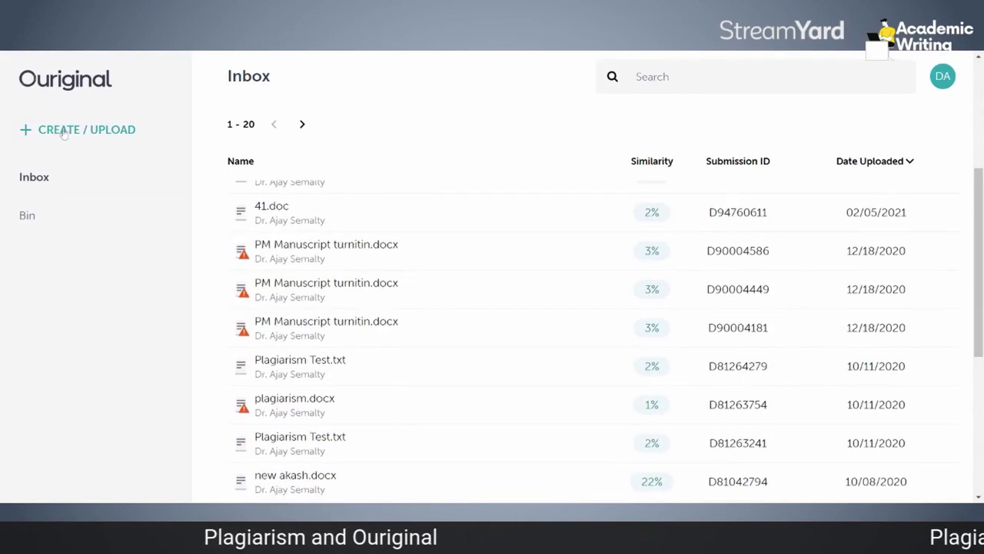
{"action": "left_click", "coordinate": [64, 132]}
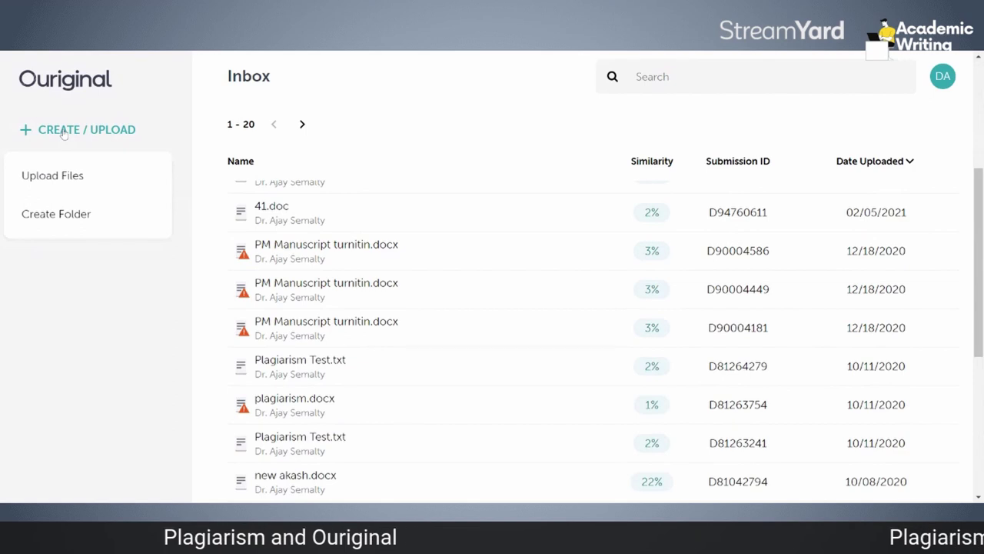
{"action": "left_click", "coordinate": [61, 176]}
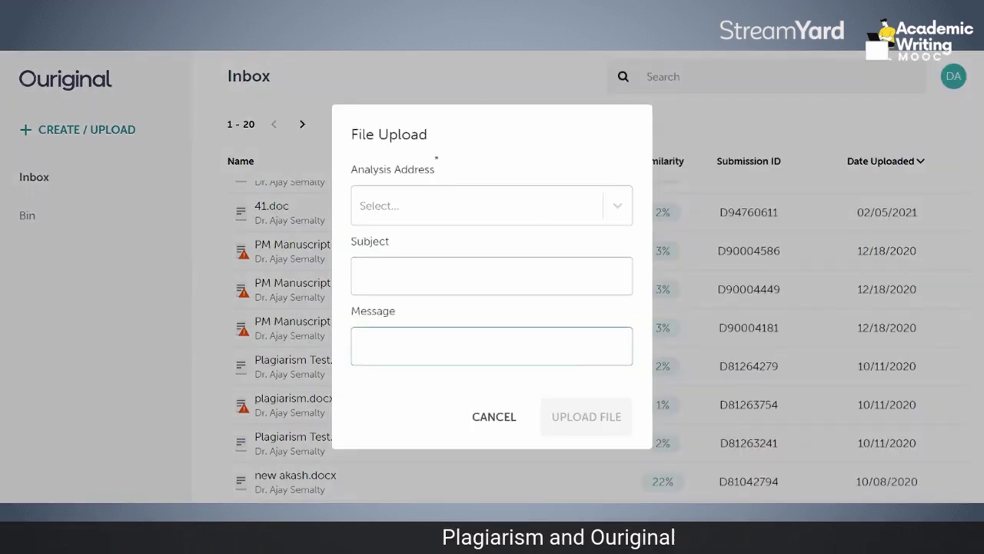
{"action": "left_click", "coordinate": [613, 214]}
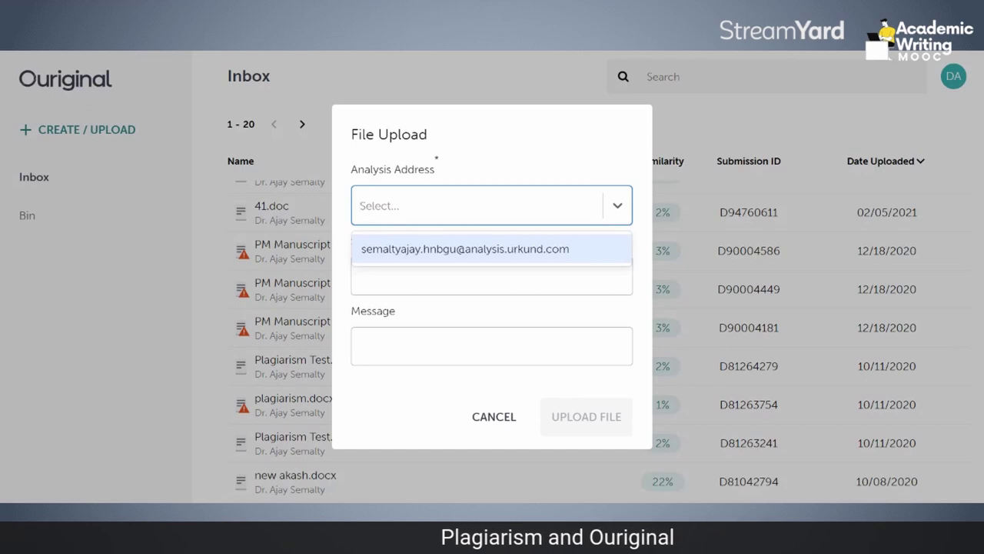
Submit Curcumin.docx to the account's analysis address with subject 'manuscript test trail'.
{"action": "left_click", "coordinate": [588, 248]}
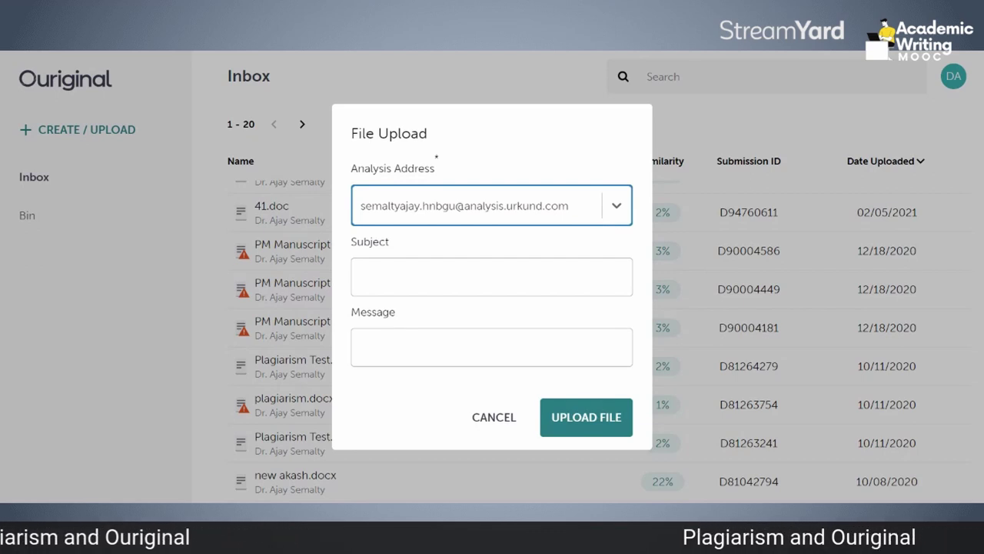
{"action": "left_click", "coordinate": [493, 277]}
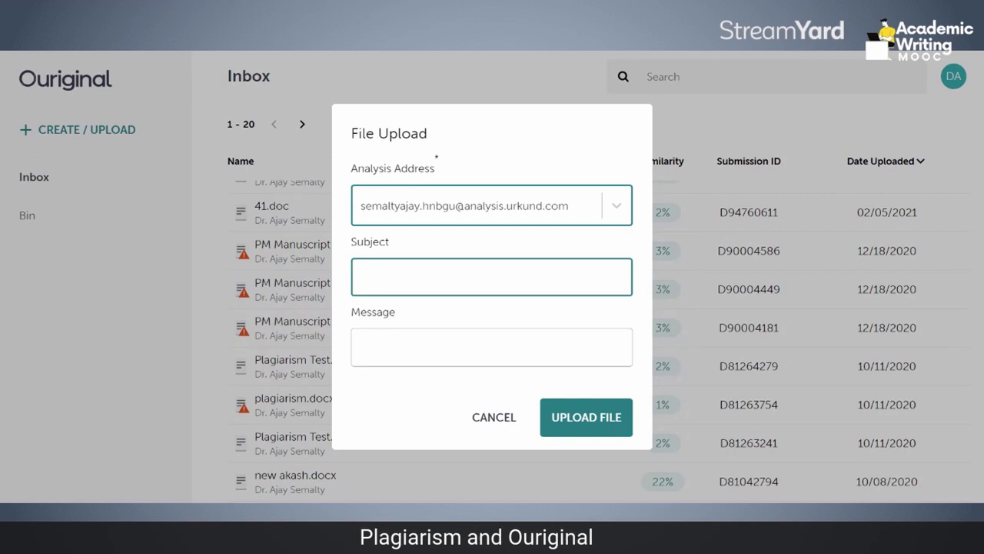
{"action": "type", "text": "manuscript "}
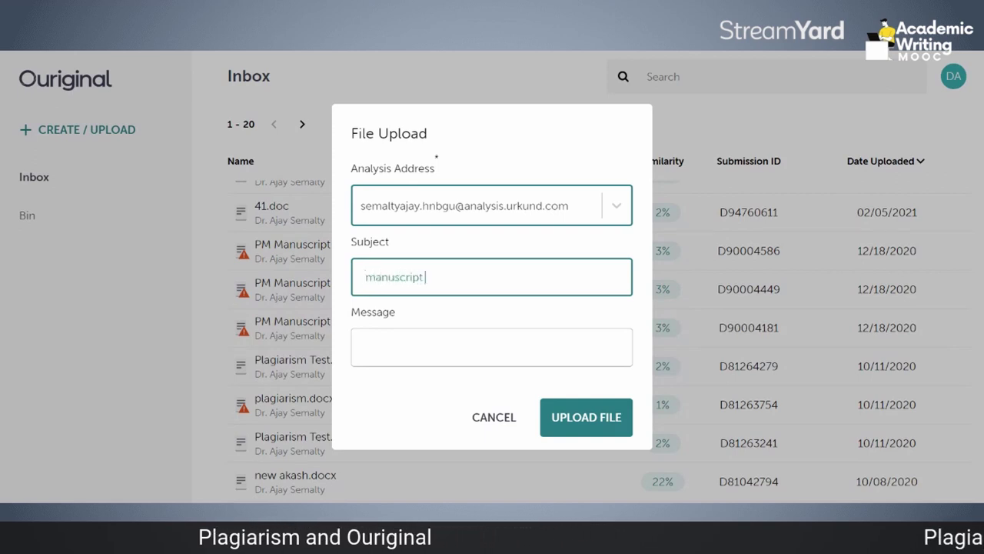
{"action": "type", "text": "test trail"}
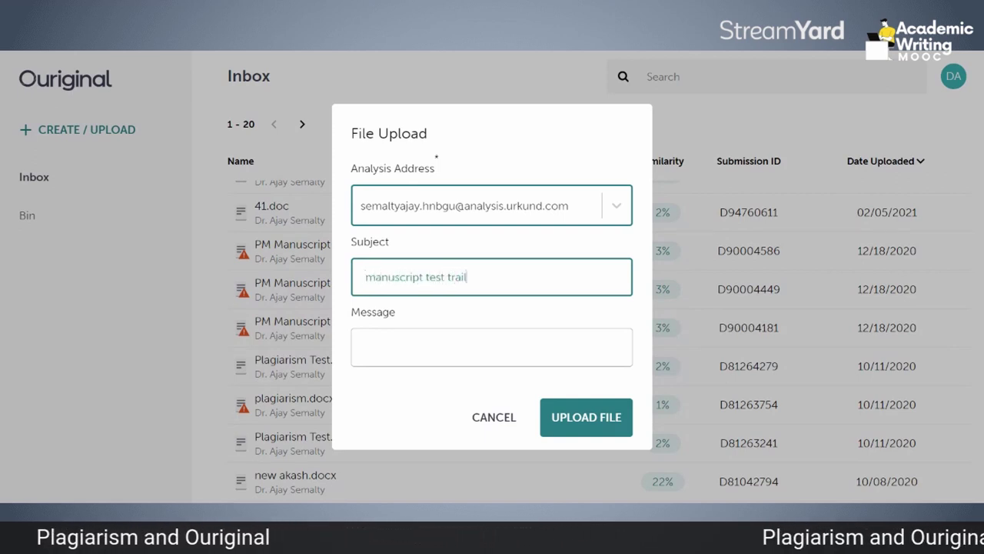
{"action": "key", "text": "Tab"}
{"action": "left_click", "coordinate": [578, 418]}
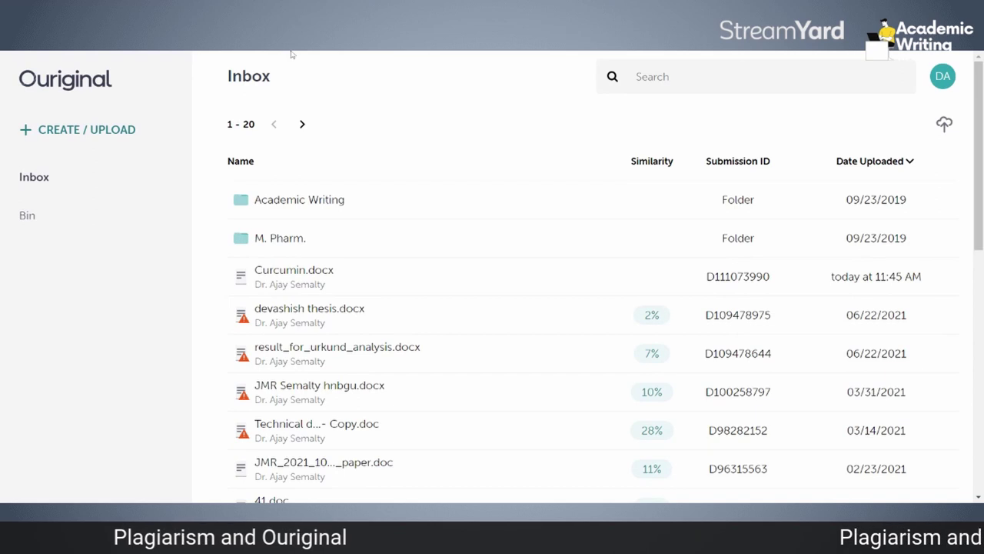
{"action": "key", "text": "F5"}
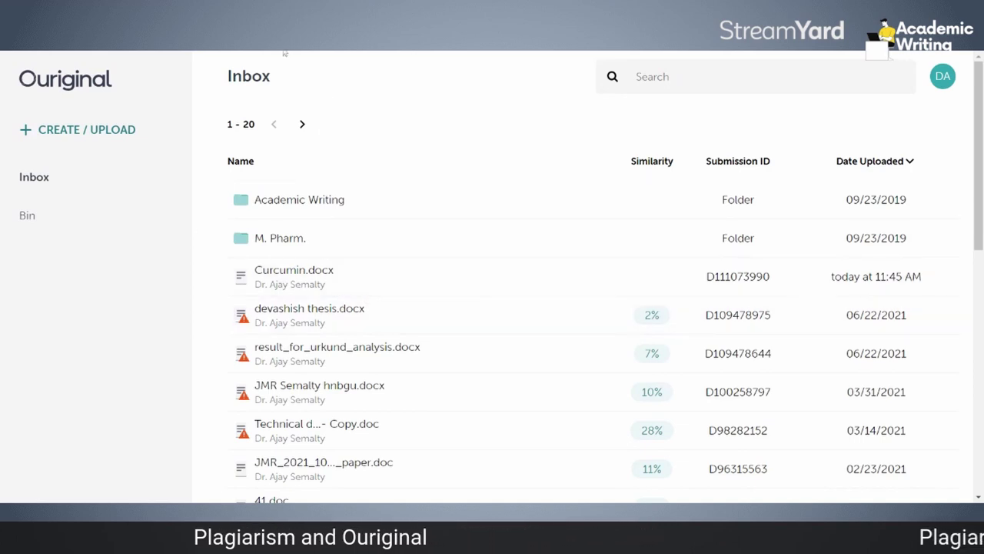
{"action": "key", "text": "F5"}
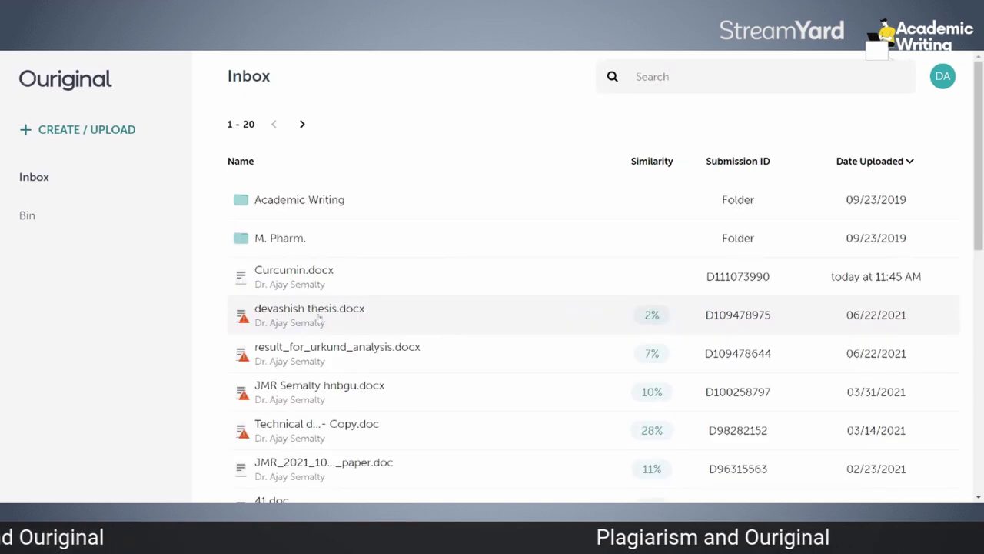
{"action": "scroll", "coordinate": [313, 323], "scroll_direction": "down", "scroll_amount": 2}
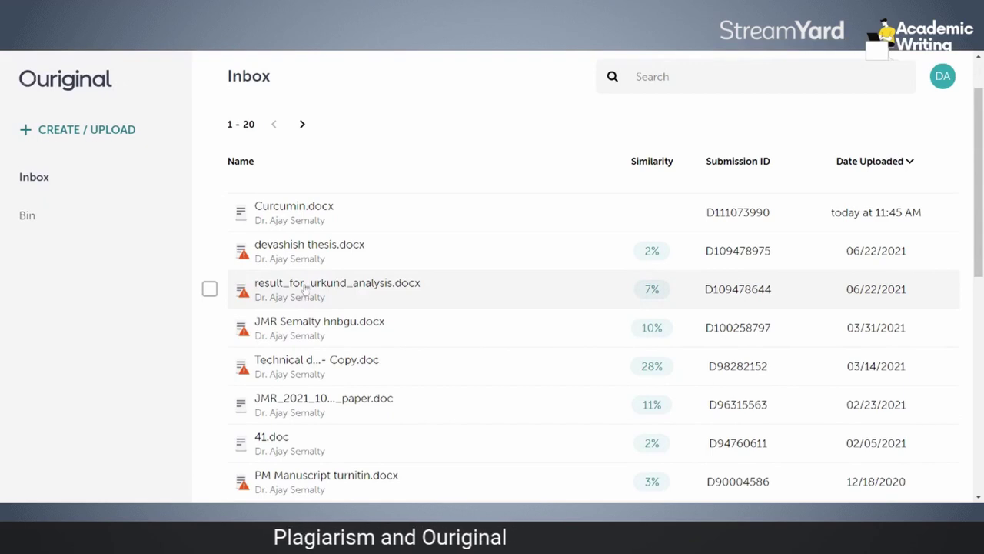
{"action": "scroll", "coordinate": [305, 288], "scroll_direction": "up", "scroll_amount": 2}
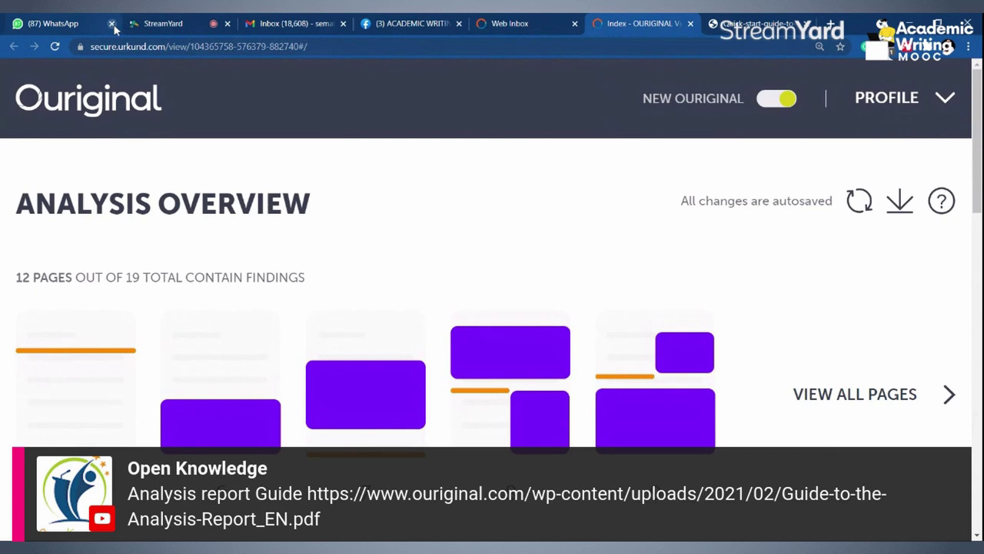
Close the WhatsApp browser tab to return to the Analysis Overview.
{"action": "left_click", "coordinate": [111, 24]}
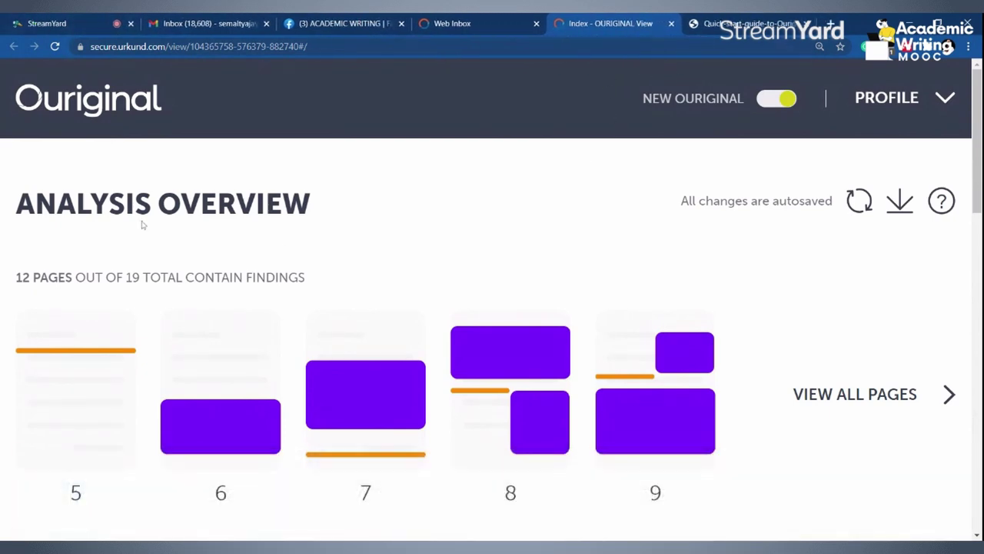
{"action": "scroll", "coordinate": [513, 441], "scroll_direction": "down", "scroll_amount": 1}
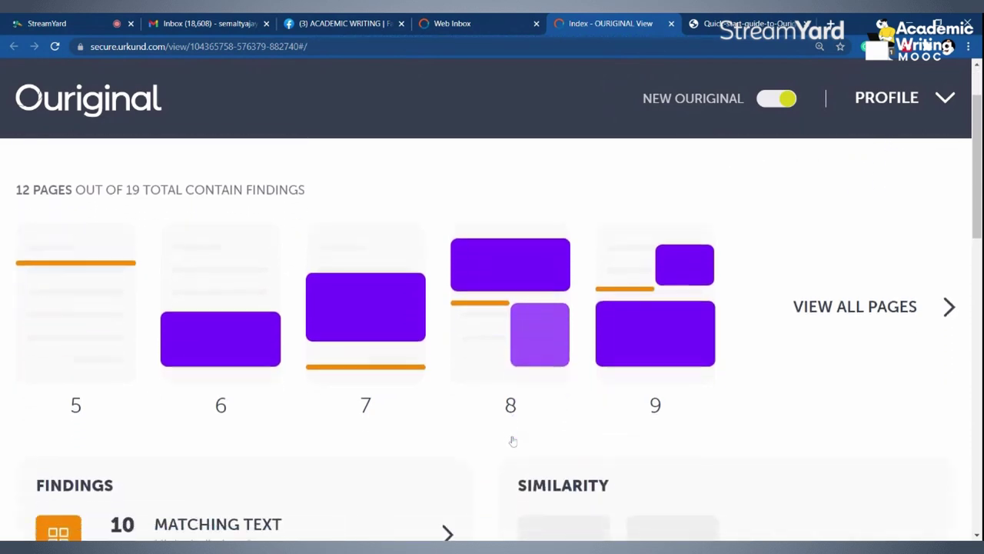
{"action": "scroll", "coordinate": [514, 442], "scroll_direction": "down", "scroll_amount": 1}
{"action": "scroll", "coordinate": [512, 441], "scroll_direction": "down", "scroll_amount": 2}
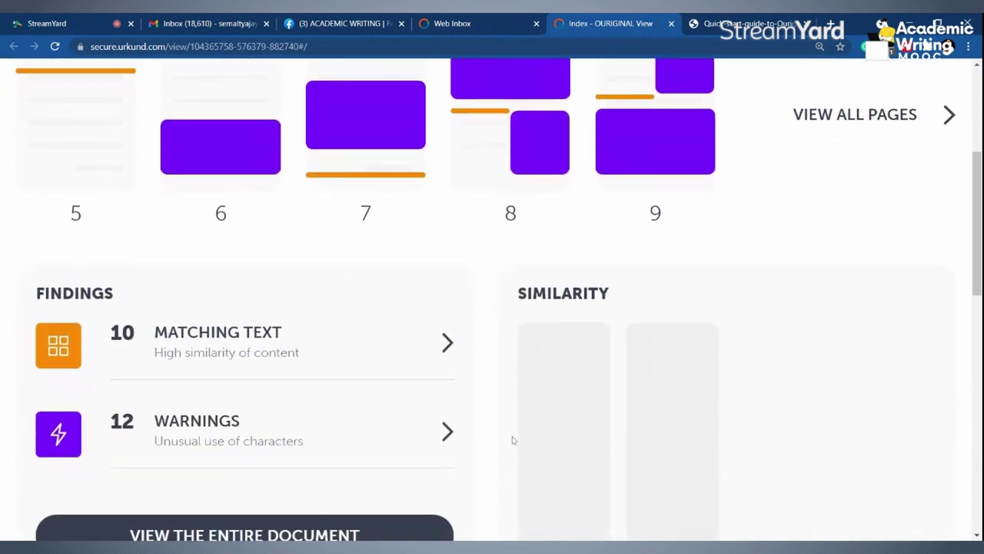
{"action": "scroll", "coordinate": [261, 404], "scroll_direction": "down", "scroll_amount": 2}
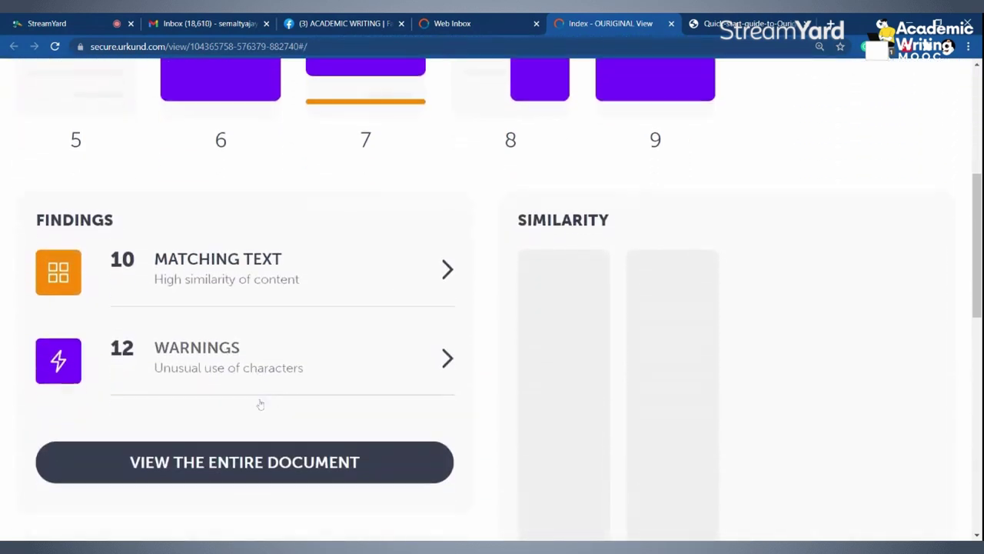
{"action": "scroll", "coordinate": [347, 397], "scroll_direction": "down", "scroll_amount": 5}
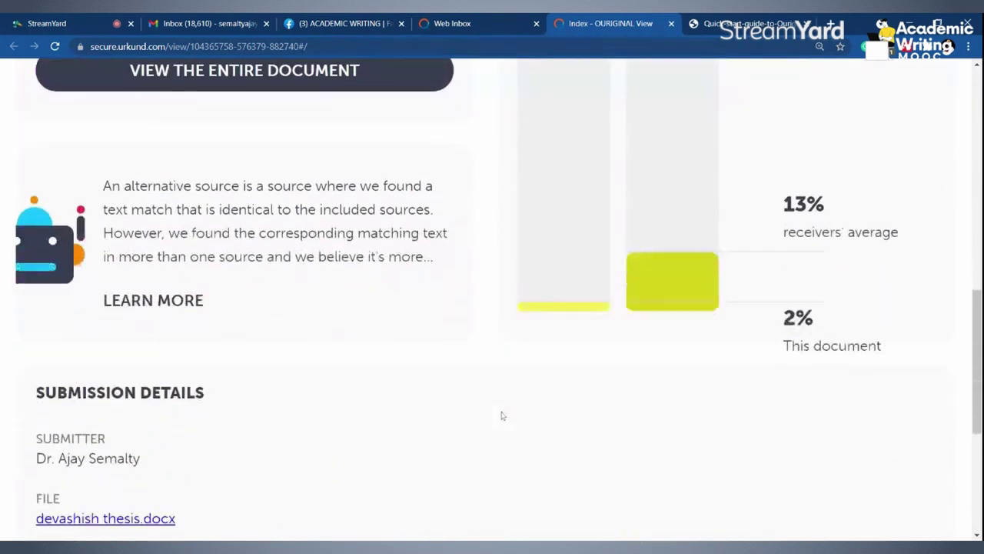
{"action": "scroll", "coordinate": [846, 284], "scroll_direction": "up", "scroll_amount": 2}
{"action": "scroll", "coordinate": [846, 351], "scroll_direction": "down", "scroll_amount": 5}
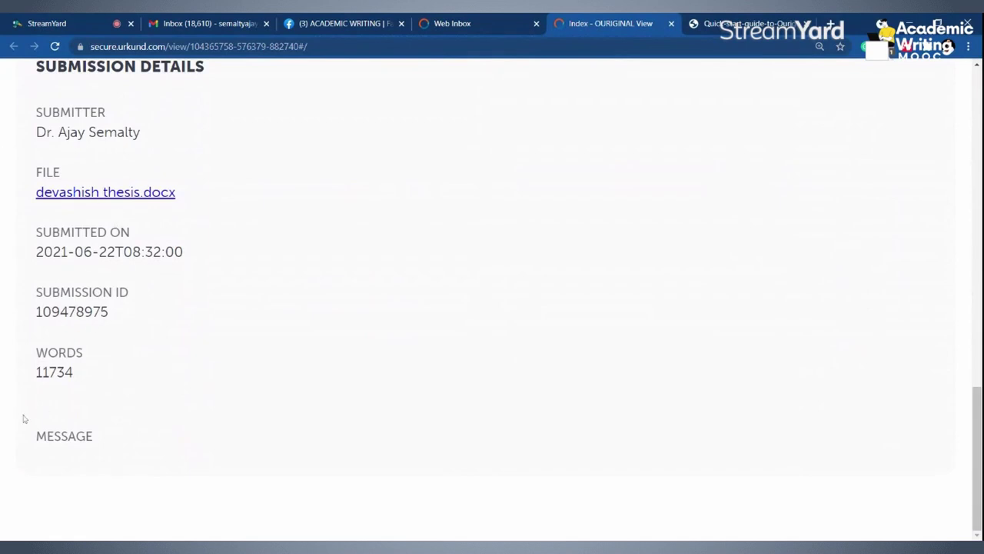
{"action": "scroll", "coordinate": [578, 456], "scroll_direction": "up", "scroll_amount": 8}
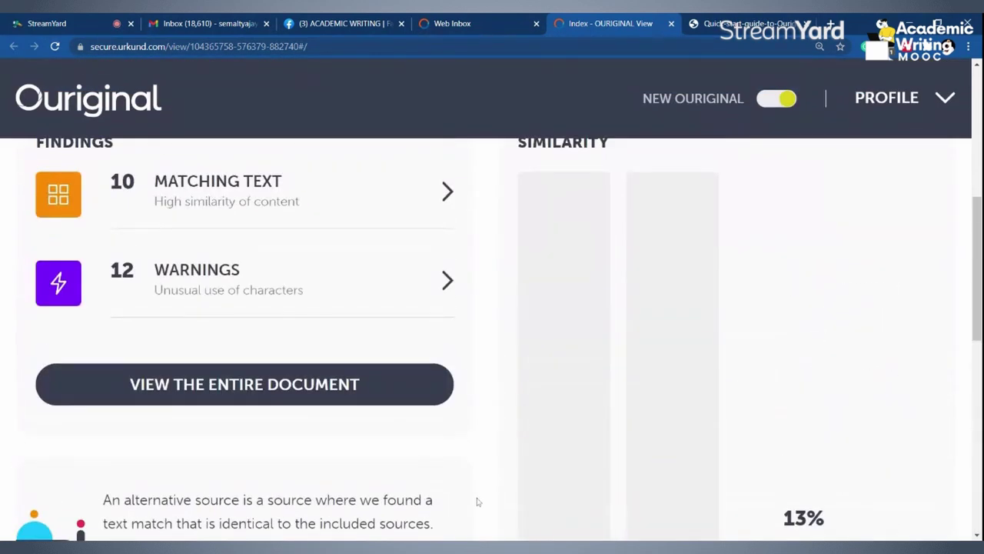
{"action": "scroll", "coordinate": [523, 427], "scroll_direction": "up", "scroll_amount": 6}
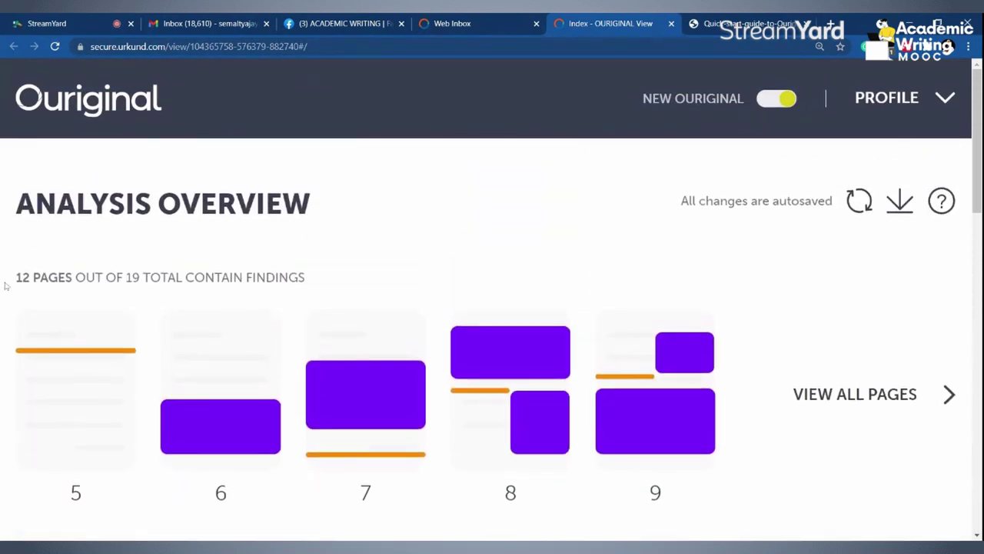
{"action": "left_click", "coordinate": [826, 396]}
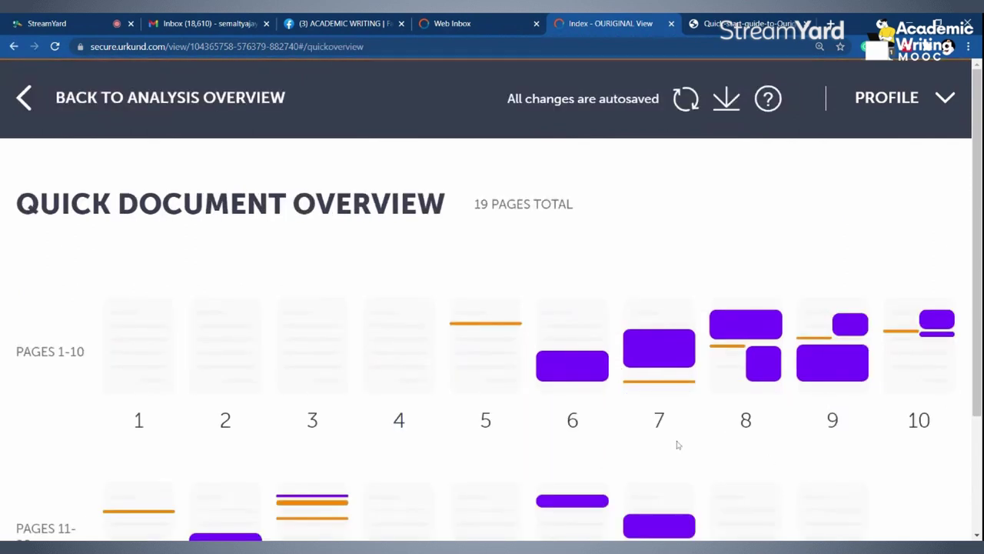
{"action": "scroll", "coordinate": [403, 443], "scroll_direction": "down", "scroll_amount": 2}
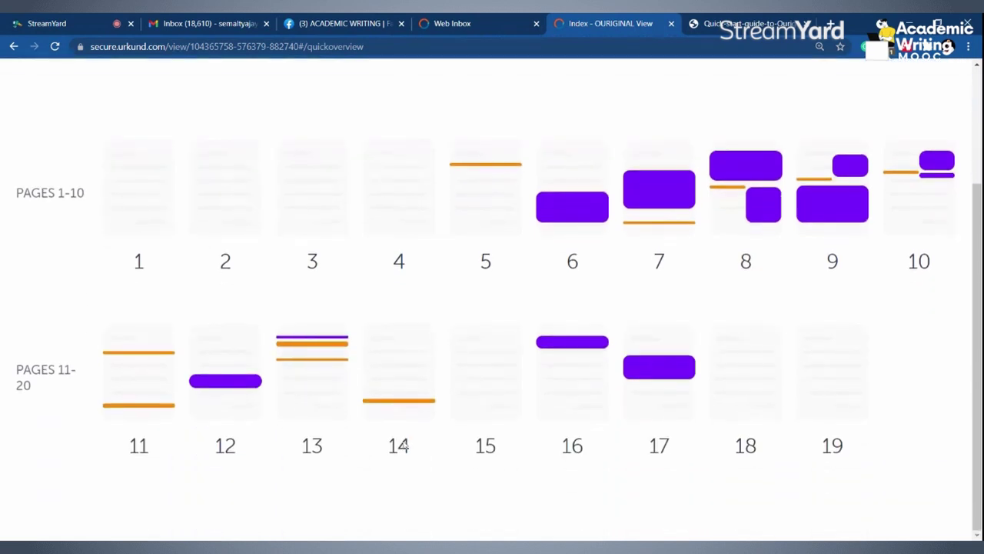
{"action": "scroll", "coordinate": [402, 443], "scroll_direction": "up", "scroll_amount": 2}
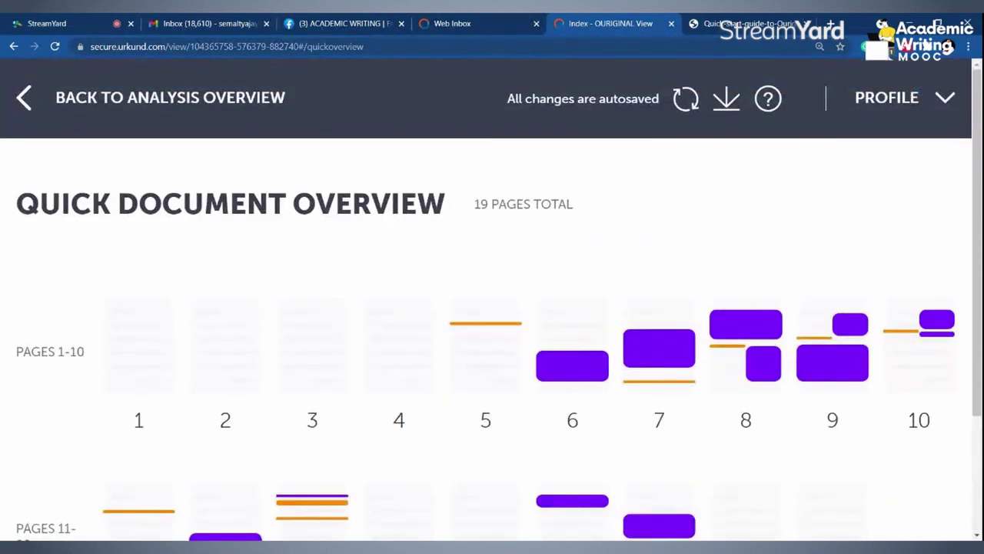
{"action": "left_click", "coordinate": [27, 106]}
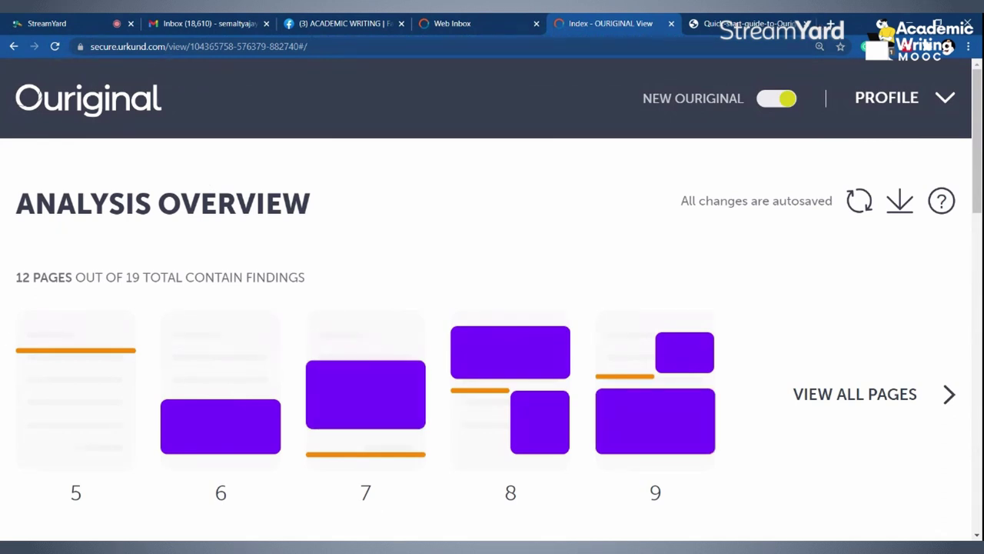
{"action": "scroll", "coordinate": [753, 442], "scroll_direction": "down", "scroll_amount": 1}
{"action": "scroll", "coordinate": [754, 442], "scroll_direction": "up", "scroll_amount": 1}
Show the PROFILE panel with its show-in-text, export and sharing options.
{"action": "left_click", "coordinate": [930, 111]}
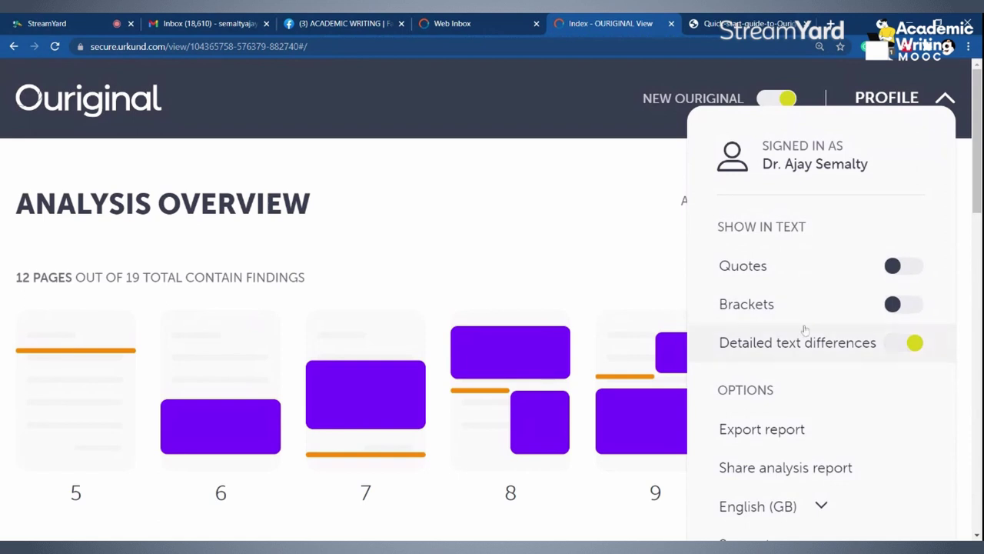
{"action": "scroll", "coordinate": [769, 435], "scroll_direction": "down", "scroll_amount": 1}
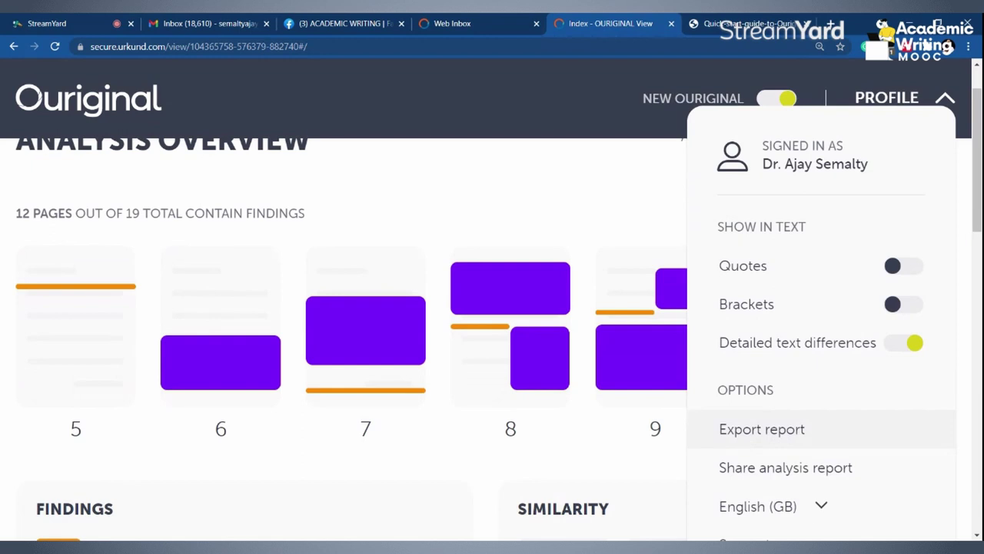
{"action": "scroll", "coordinate": [554, 398], "scroll_direction": "down", "scroll_amount": 1}
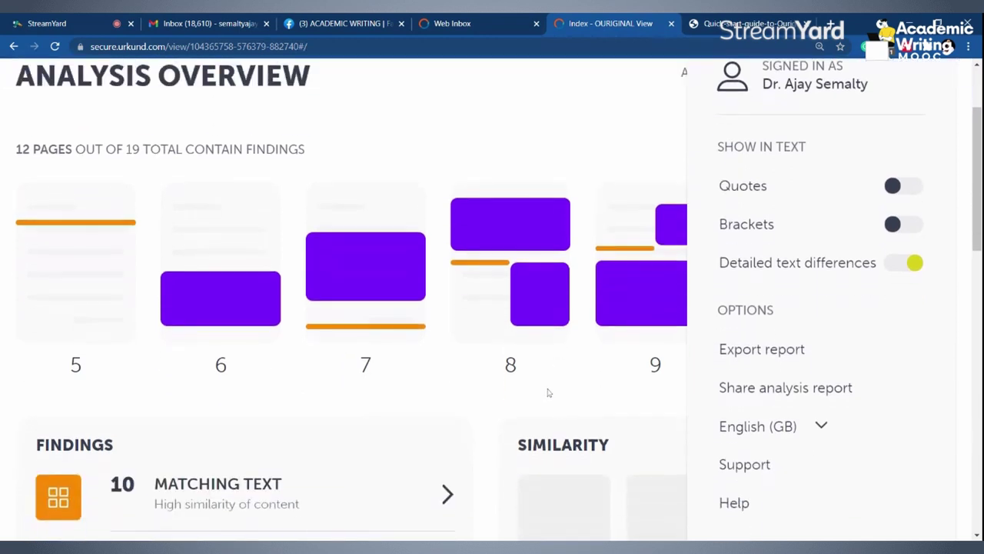
Close the profile panel and open the purple warning block on page 6.
{"action": "left_click", "coordinate": [548, 392]}
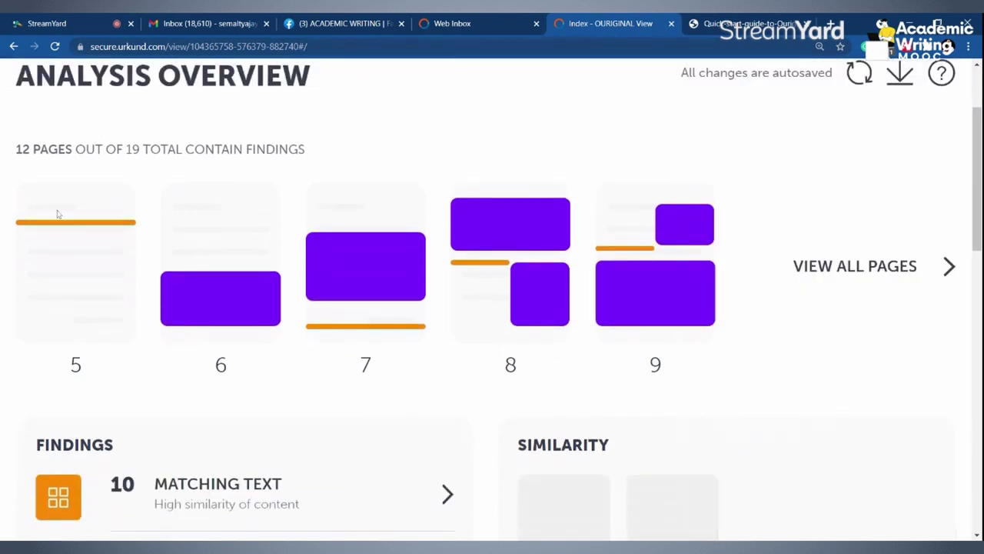
{"action": "left_click", "coordinate": [216, 300]}
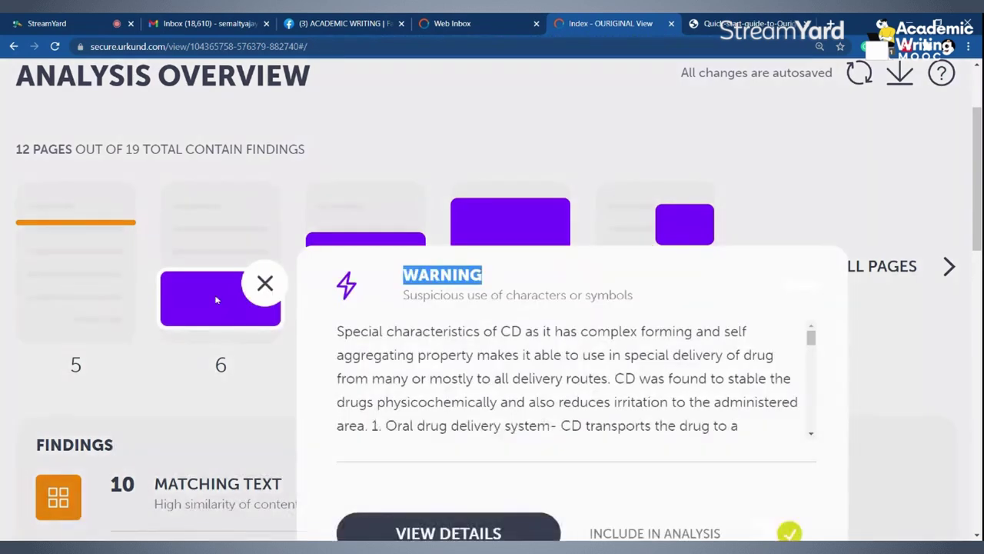
{"action": "scroll", "coordinate": [645, 383], "scroll_direction": "down", "scroll_amount": 5}
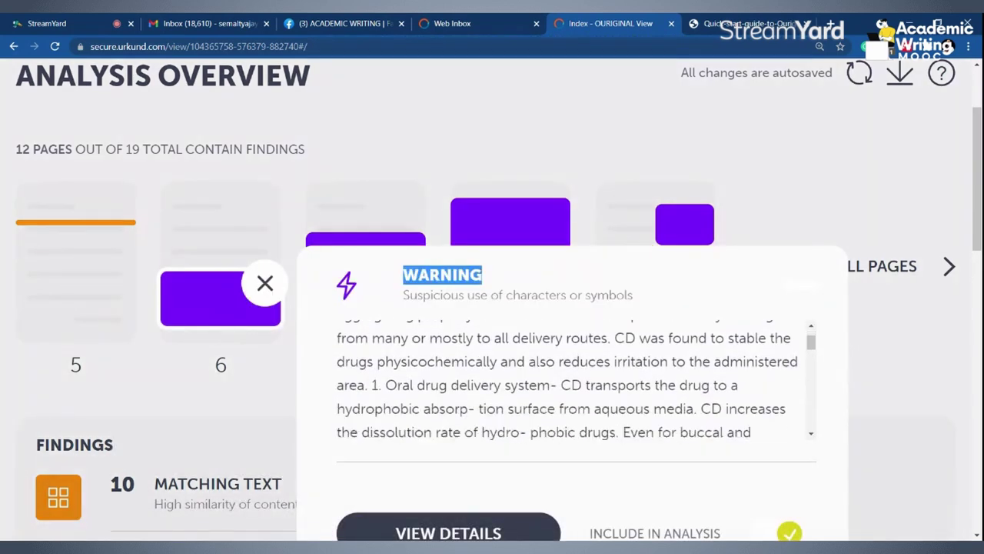
{"action": "scroll", "coordinate": [645, 383], "scroll_direction": "up", "scroll_amount": 5}
{"action": "scroll", "coordinate": [645, 383], "scroll_direction": "down", "scroll_amount": 3}
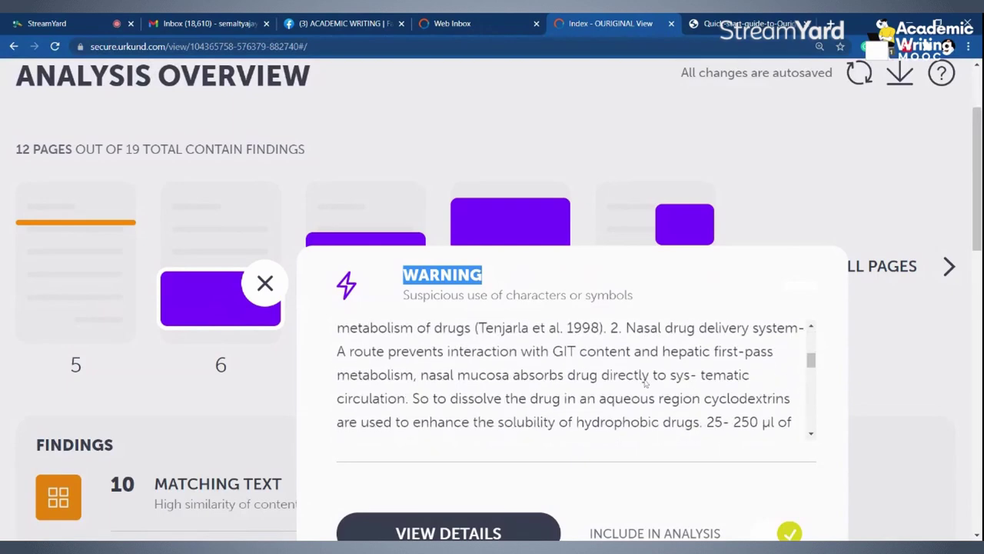
{"action": "scroll", "coordinate": [648, 372], "scroll_direction": "down", "scroll_amount": 2}
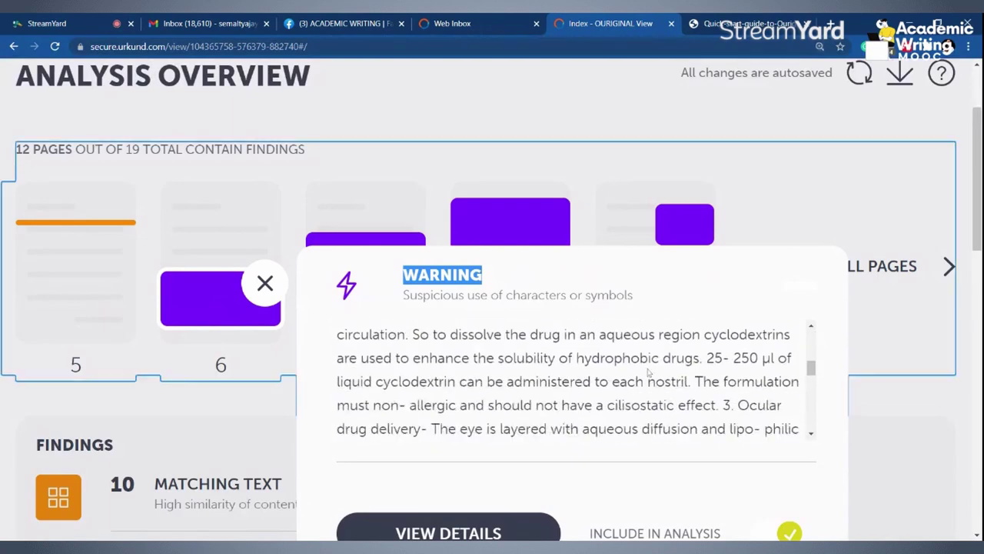
Zoom out, read through the page 6 suspicious-characters warning, and close it.
{"action": "key", "text": "ctrl+minus"}
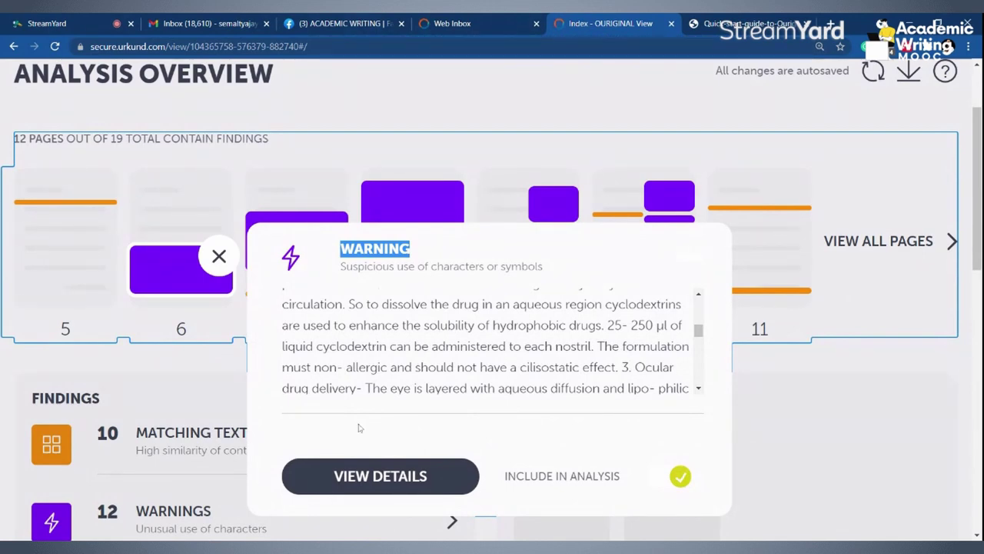
{"action": "scroll", "coordinate": [615, 367], "scroll_direction": "down", "scroll_amount": 10}
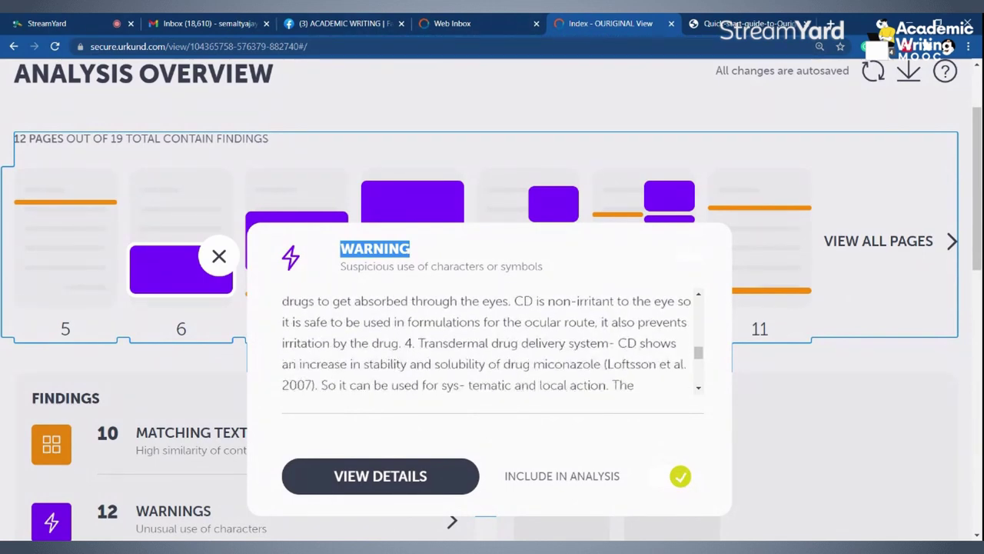
{"action": "scroll", "coordinate": [615, 368], "scroll_direction": "up", "scroll_amount": 5}
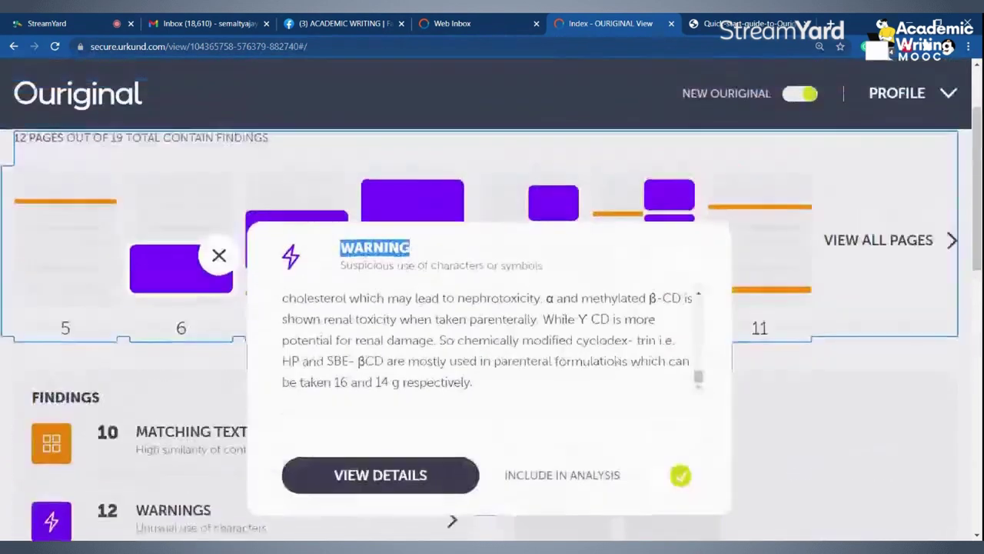
{"action": "scroll", "coordinate": [652, 366], "scroll_direction": "down", "scroll_amount": 10}
{"action": "scroll", "coordinate": [654, 367], "scroll_direction": "down", "scroll_amount": 3}
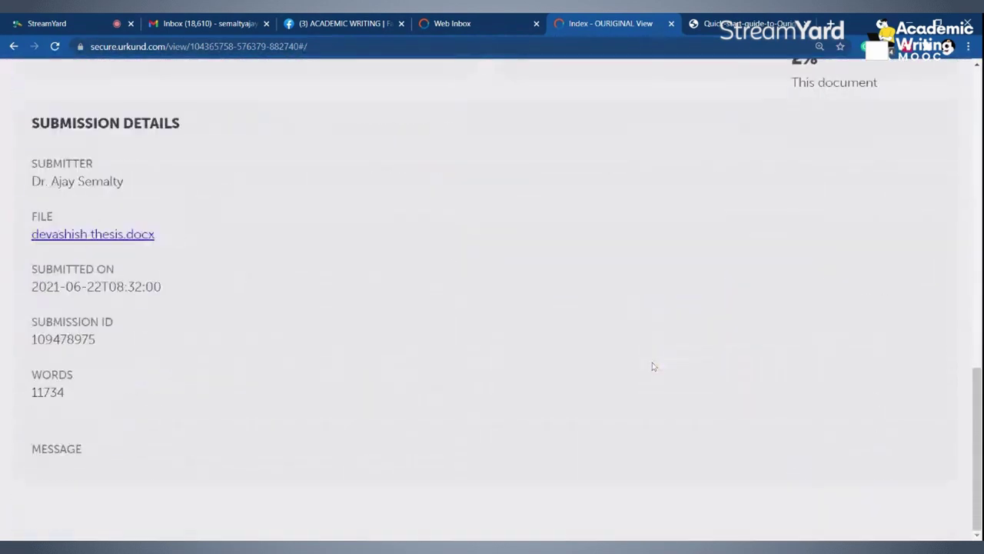
{"action": "scroll", "coordinate": [651, 364], "scroll_direction": "up", "scroll_amount": 8}
{"action": "scroll", "coordinate": [594, 275], "scroll_direction": "up", "scroll_amount": 8}
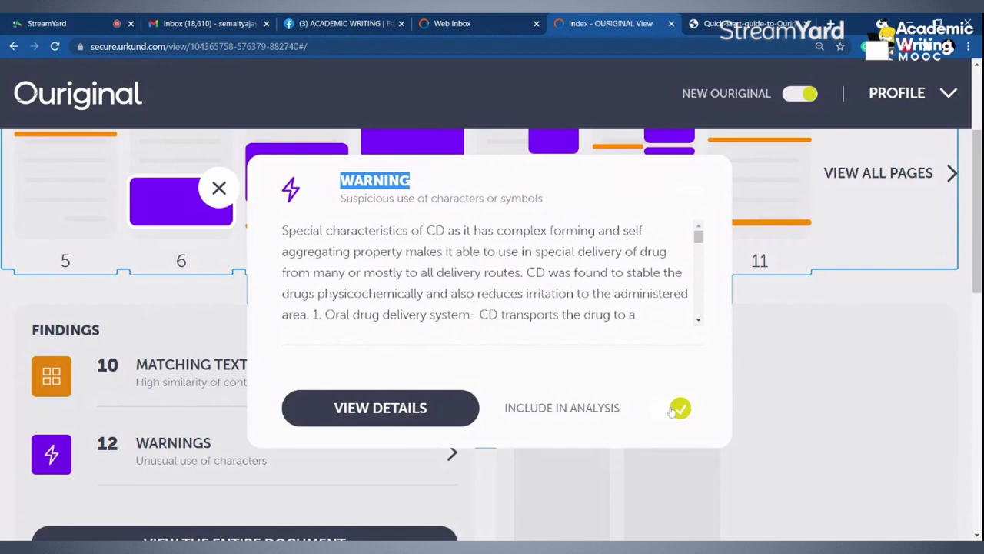
{"action": "left_click", "coordinate": [769, 367]}
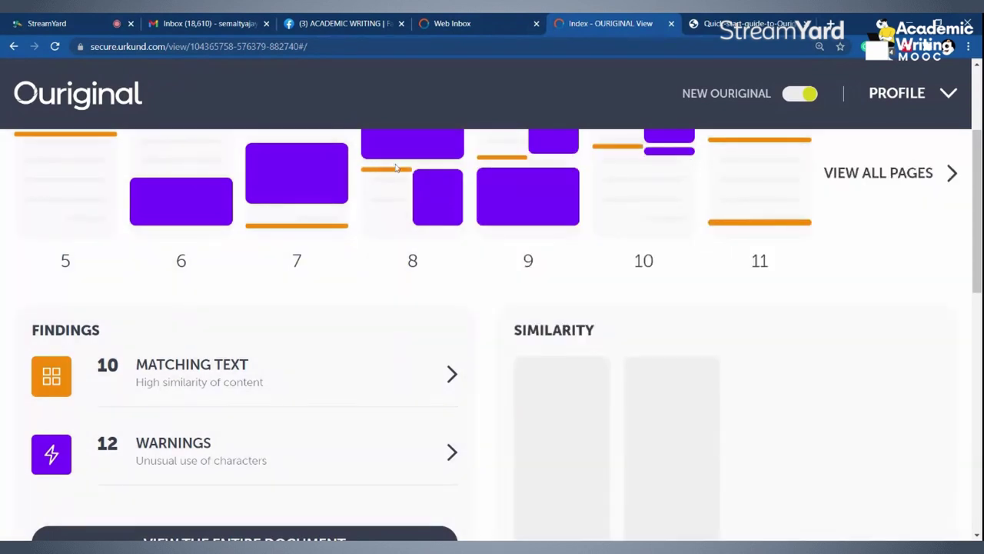
{"action": "left_click", "coordinate": [421, 203]}
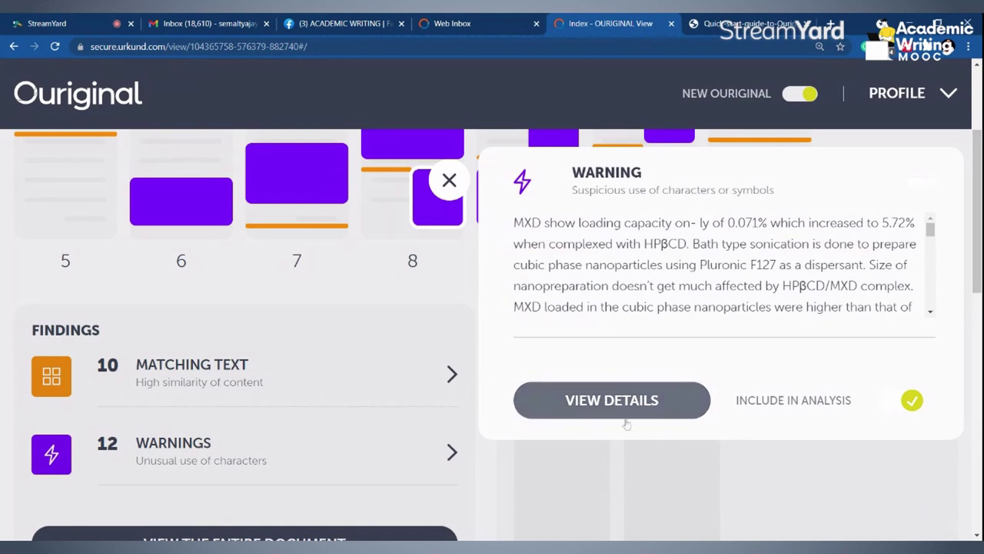
{"action": "left_click", "coordinate": [844, 475]}
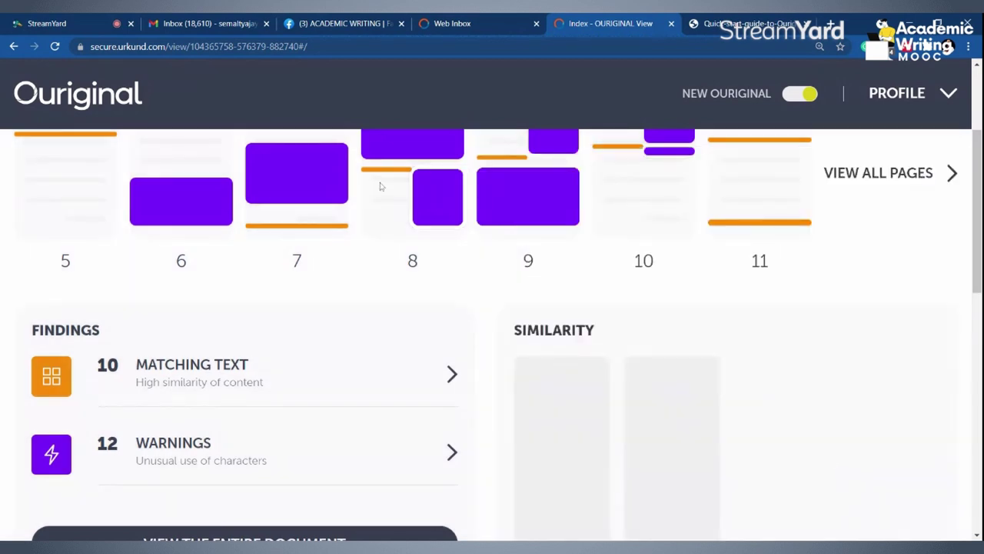
{"action": "left_click", "coordinate": [452, 208]}
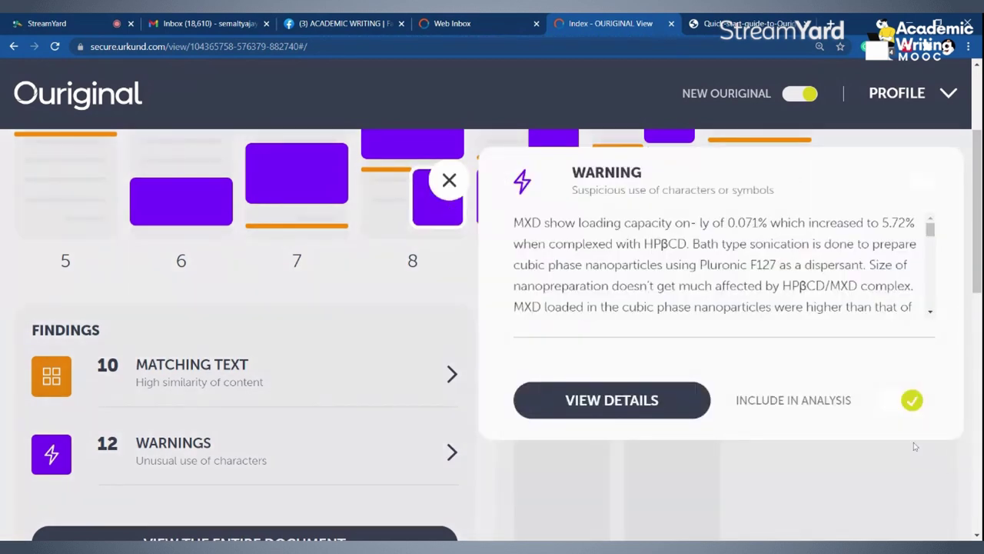
{"action": "left_click", "coordinate": [907, 401]}
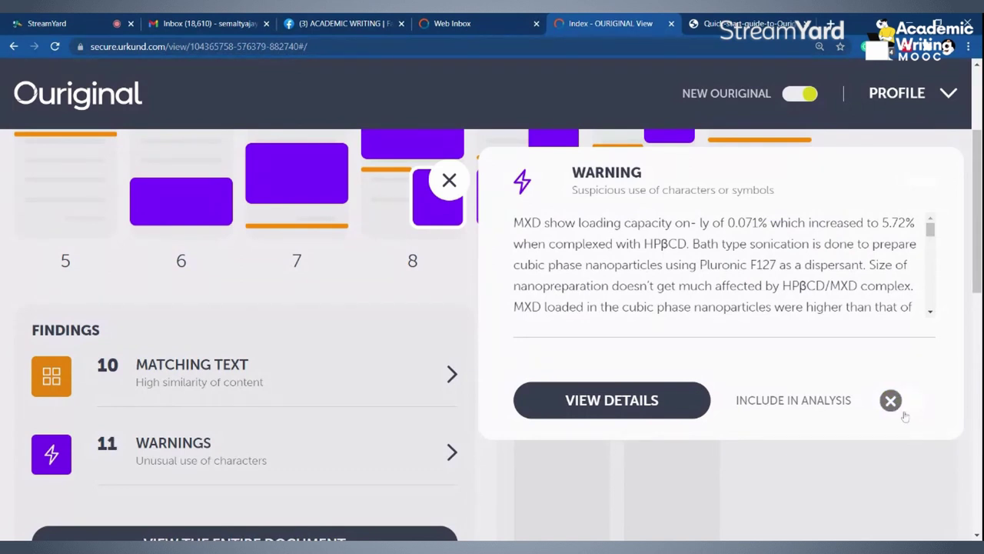
{"action": "left_click", "coordinate": [915, 410]}
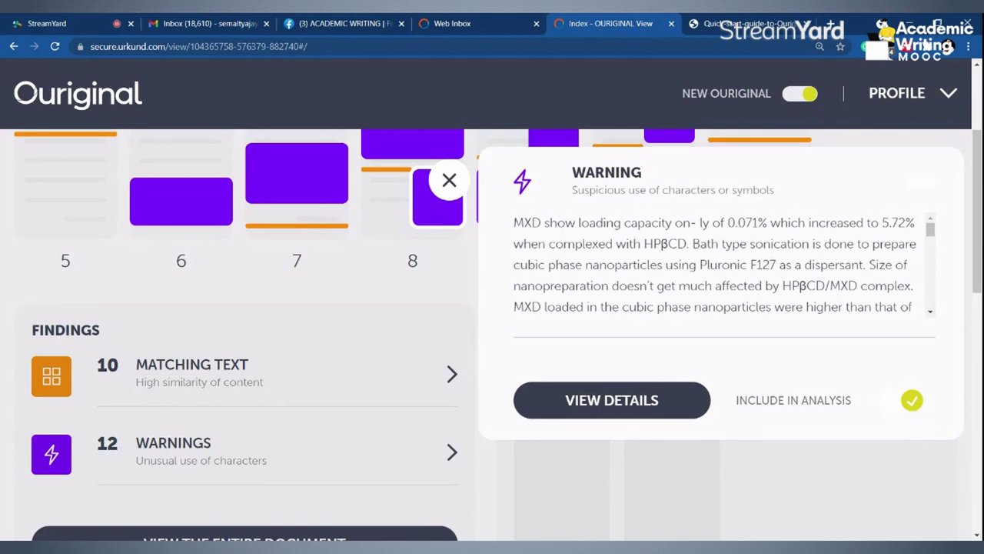
{"action": "left_click", "coordinate": [842, 484]}
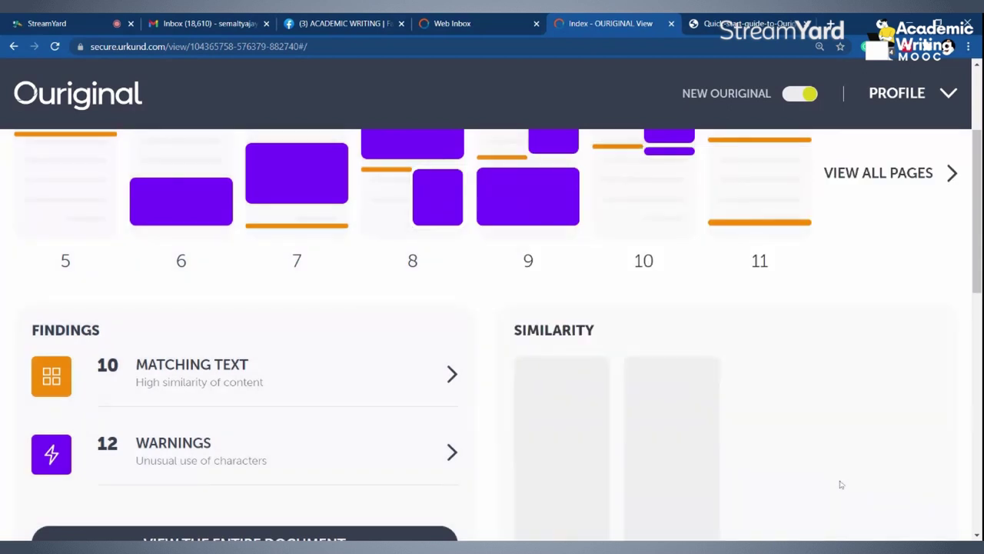
{"action": "scroll", "coordinate": [831, 450], "scroll_direction": "up", "scroll_amount": 3}
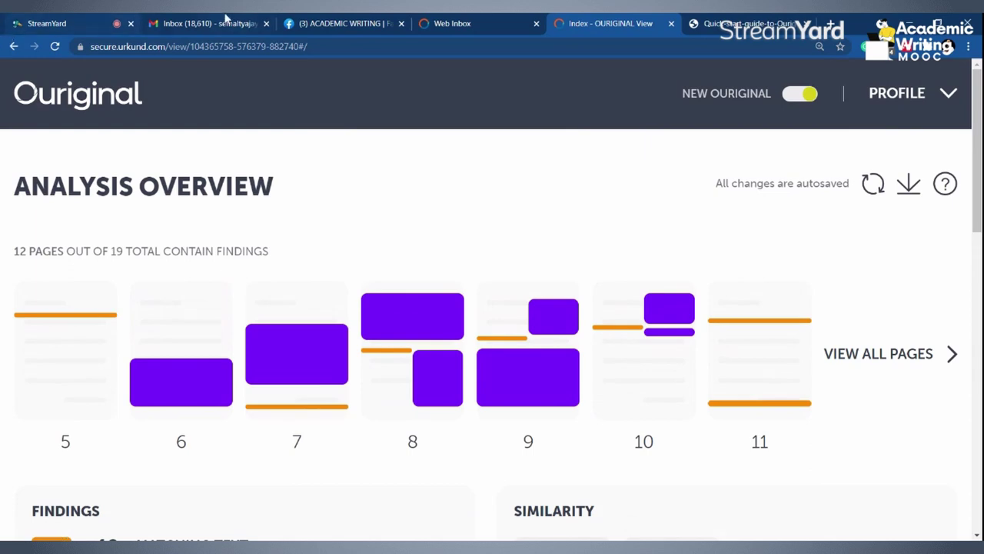
{"action": "scroll", "coordinate": [452, 439], "scroll_direction": "down", "scroll_amount": 5}
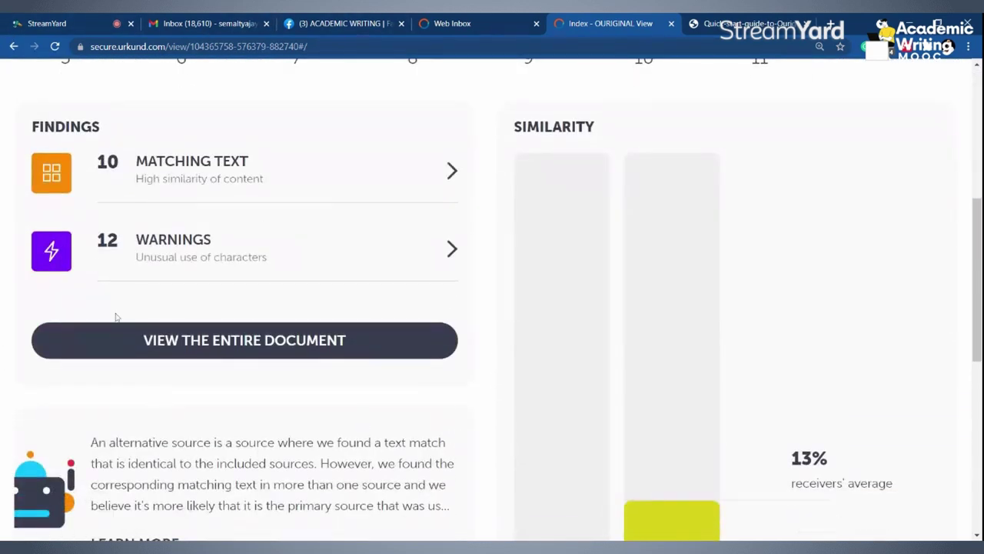
Open the submitted thesis's Entire Document view and scroll through its text.
{"action": "left_click", "coordinate": [250, 349]}
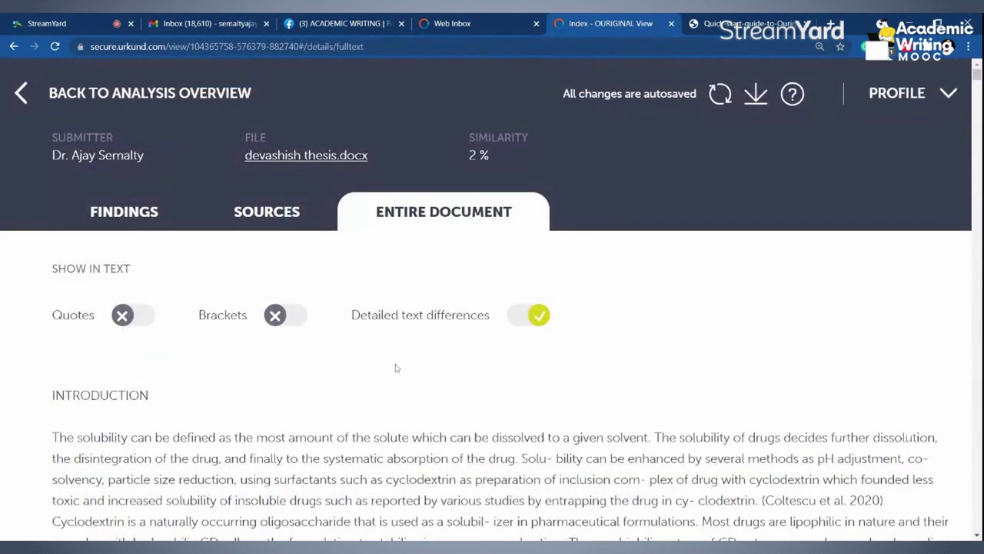
{"action": "scroll", "coordinate": [382, 400], "scroll_direction": "down", "scroll_amount": 2}
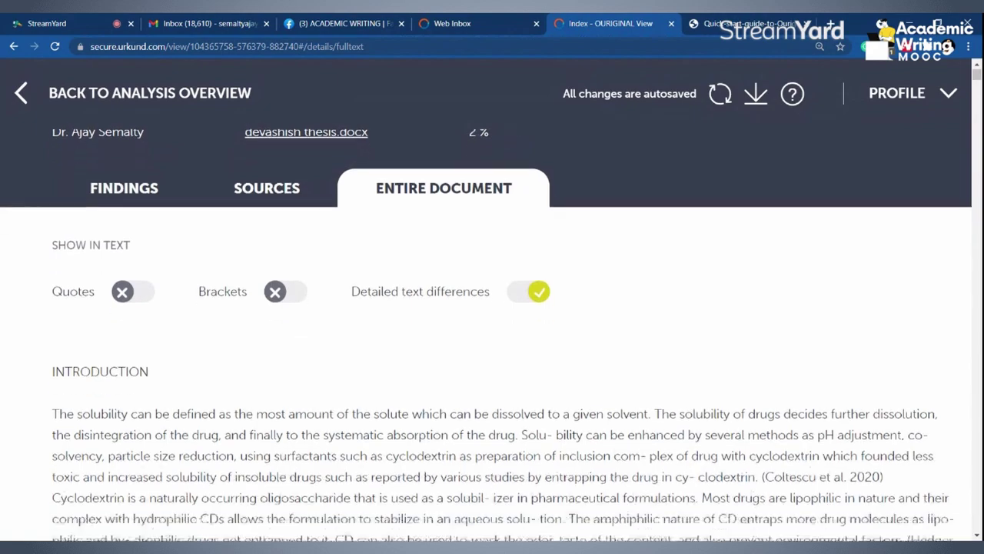
{"action": "scroll", "coordinate": [434, 493], "scroll_direction": "down", "scroll_amount": 15}
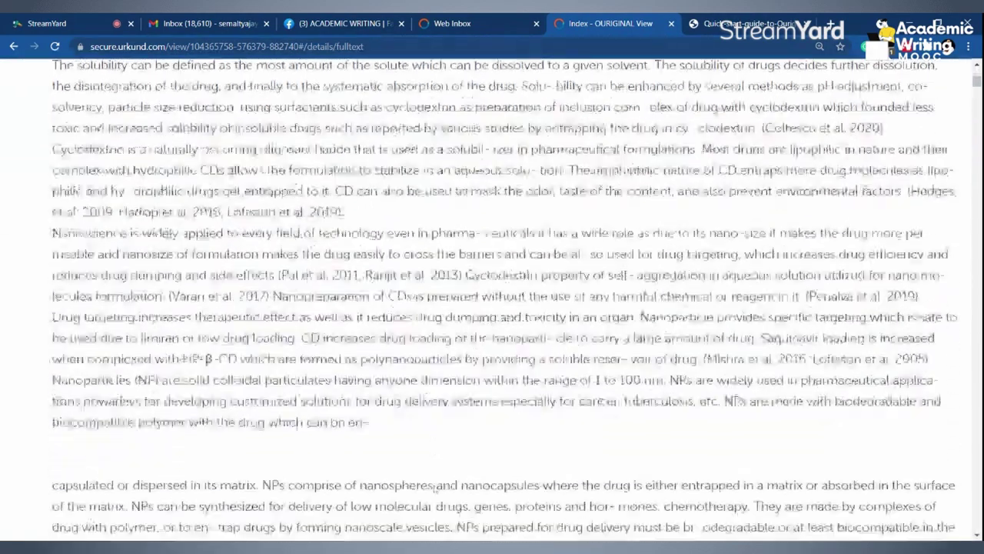
{"action": "scroll", "coordinate": [434, 493], "scroll_direction": "down", "scroll_amount": 15}
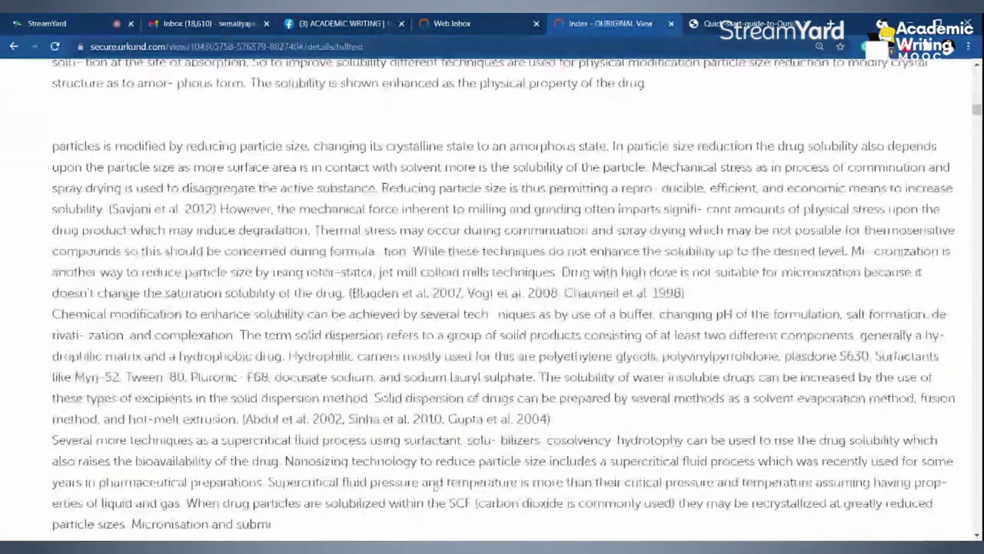
{"action": "scroll", "coordinate": [434, 487], "scroll_direction": "down", "scroll_amount": 15}
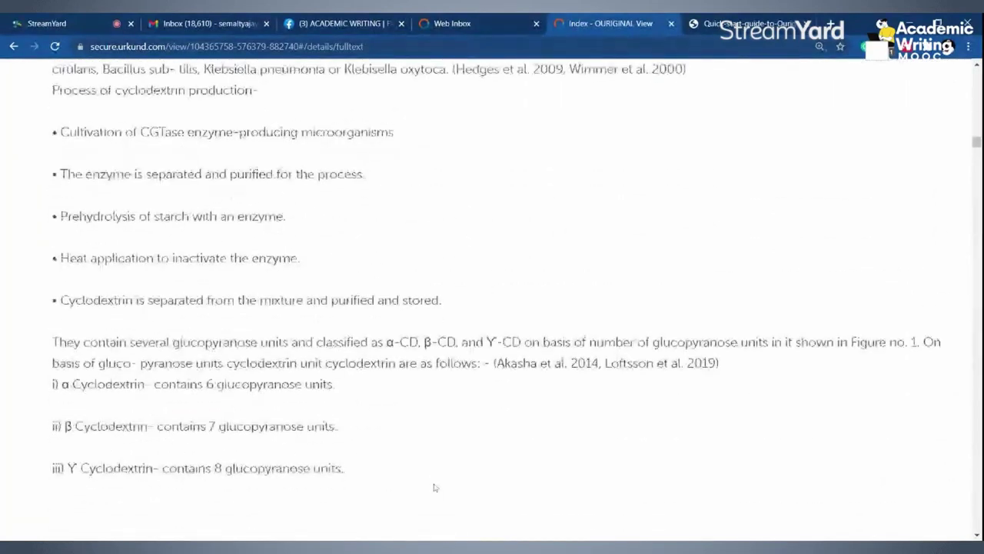
{"action": "scroll", "coordinate": [175, 388], "scroll_direction": "down", "scroll_amount": 10}
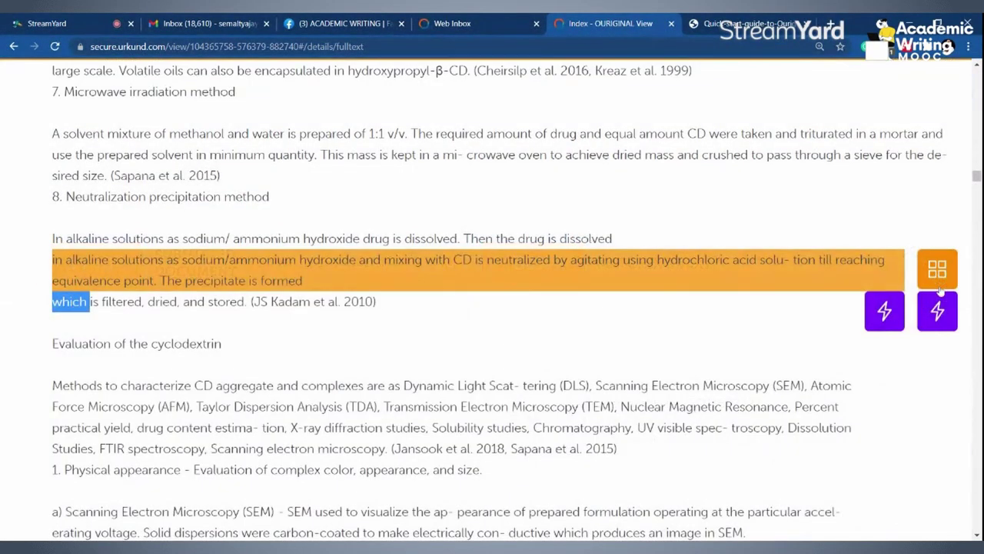
{"action": "scroll", "coordinate": [670, 460], "scroll_direction": "down", "scroll_amount": 7}
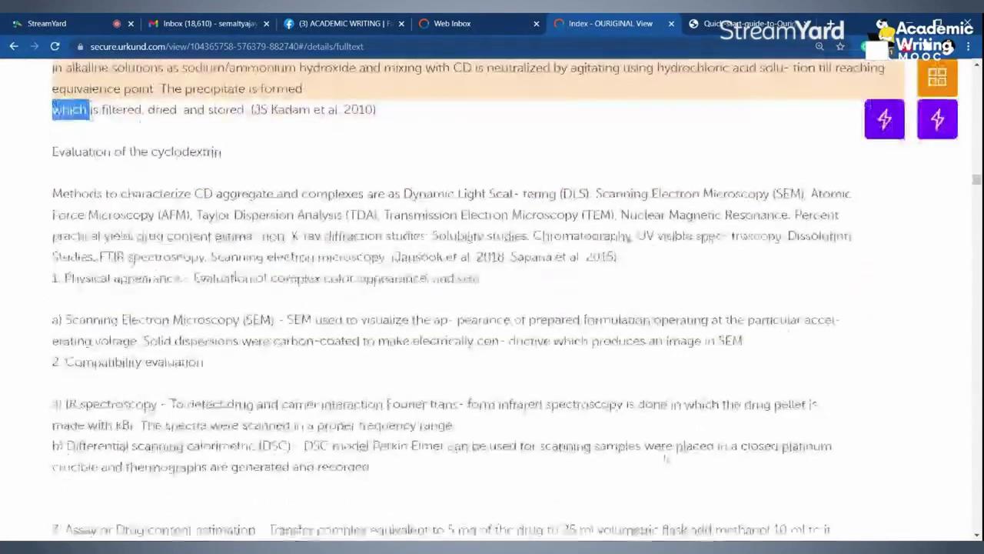
{"action": "scroll", "coordinate": [667, 459], "scroll_direction": "up", "scroll_amount": 5}
{"action": "scroll", "coordinate": [667, 459], "scroll_direction": "up", "scroll_amount": 2}
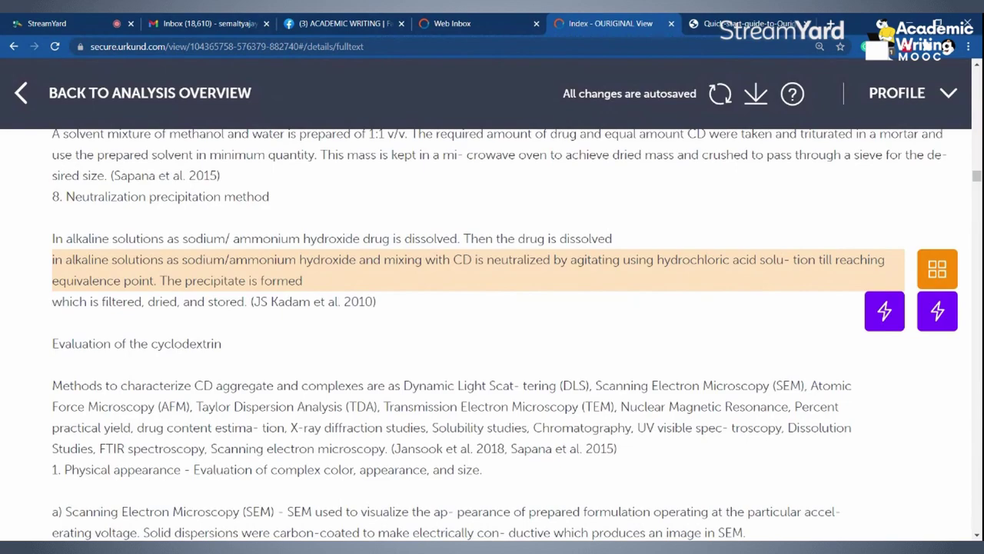
Finish reading the full text and return to the Web Inbox tab.
{"action": "scroll", "coordinate": [626, 382], "scroll_direction": "down", "scroll_amount": 10}
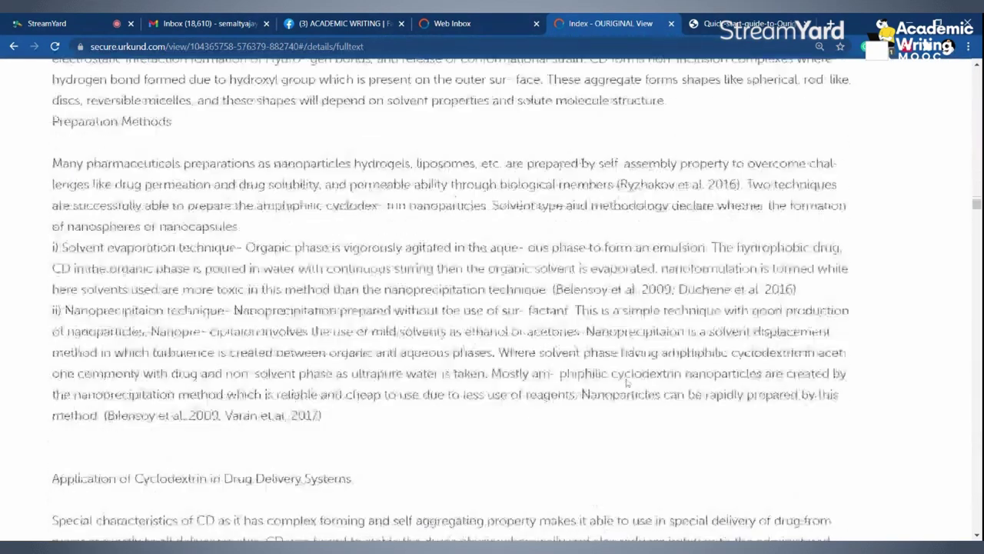
{"action": "scroll", "coordinate": [627, 382], "scroll_direction": "down", "scroll_amount": 20}
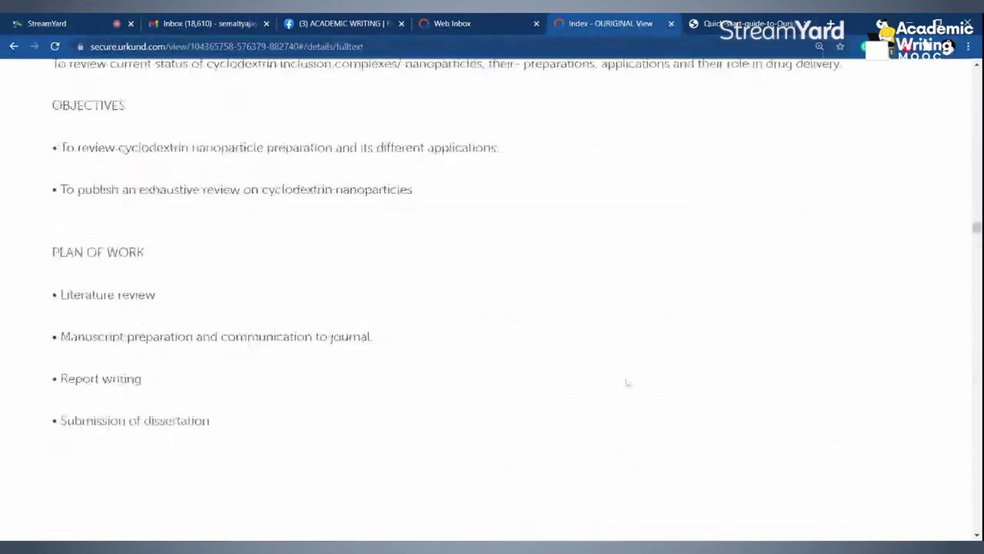
{"action": "scroll", "coordinate": [627, 382], "scroll_direction": "up", "scroll_amount": 20}
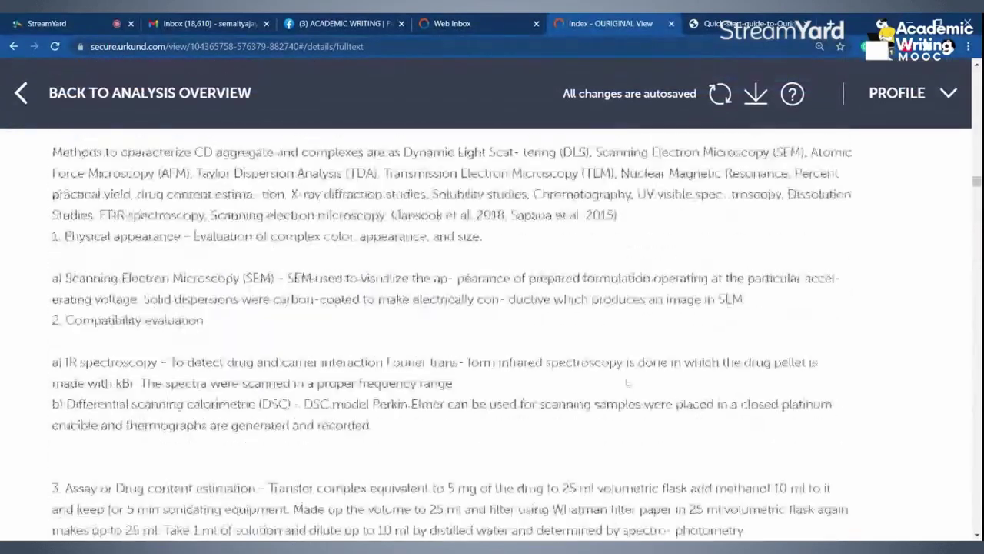
{"action": "scroll", "coordinate": [626, 385], "scroll_direction": "down", "scroll_amount": 4}
{"action": "scroll", "coordinate": [492, 323], "scroll_direction": "up", "scroll_amount": 15}
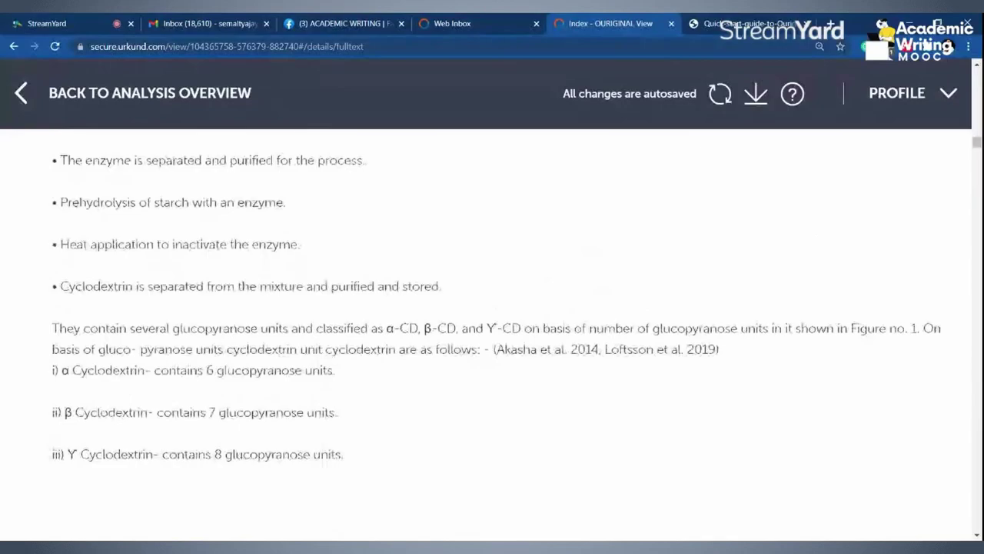
{"action": "scroll", "coordinate": [492, 323], "scroll_direction": "down", "scroll_amount": 15}
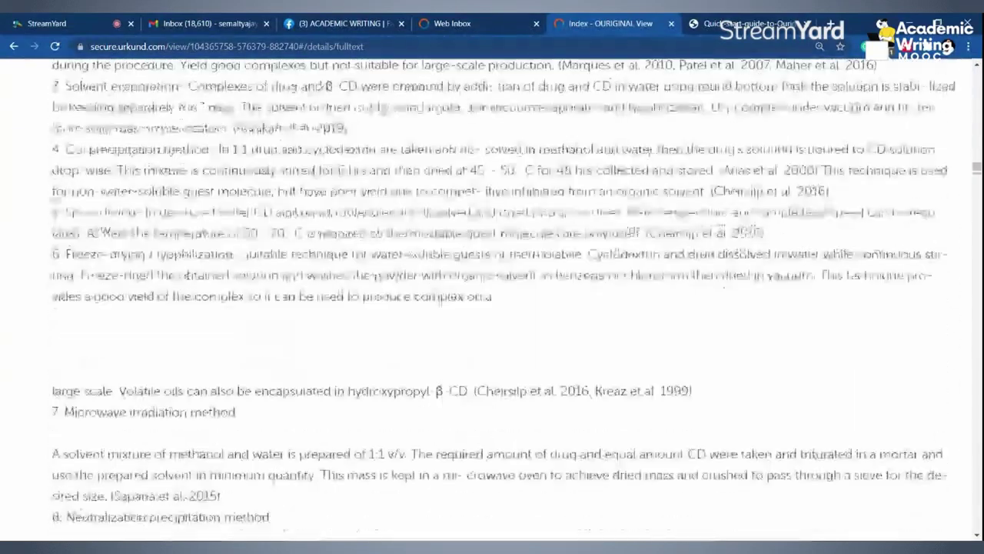
{"action": "scroll", "coordinate": [492, 323], "scroll_direction": "down", "scroll_amount": 4}
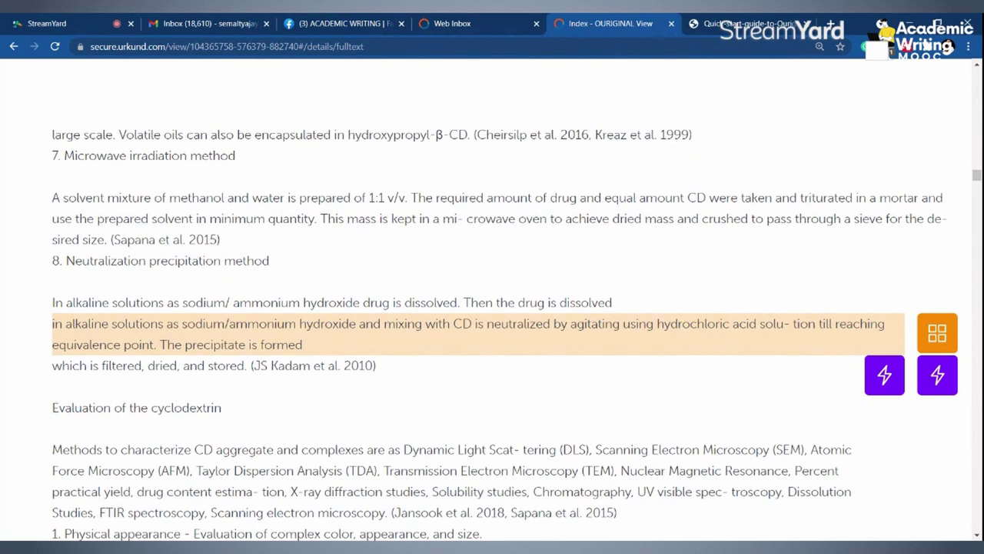
{"action": "left_click", "coordinate": [482, 25]}
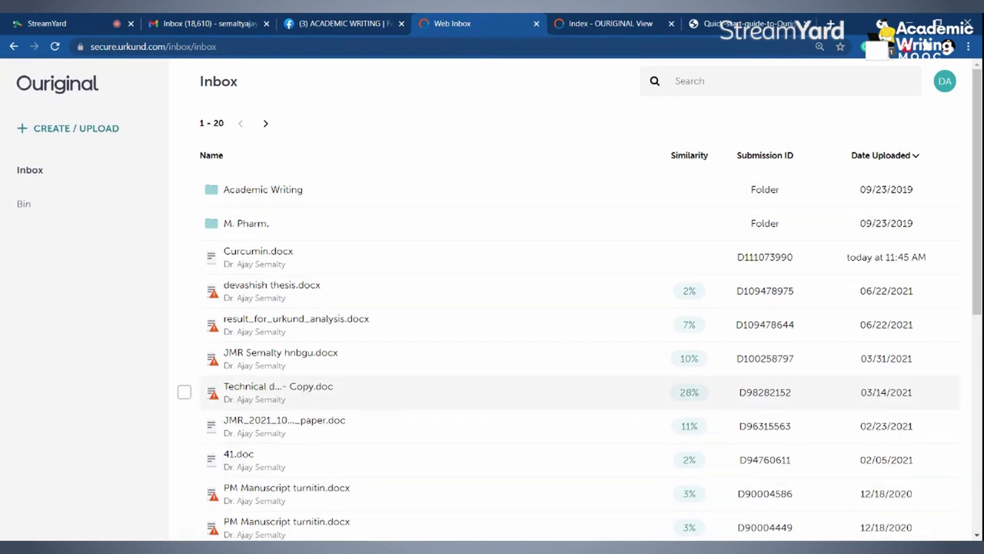
Open the 28% Technical details copy report, then reload the inbox to show Curcumin.docx at 5%.
{"action": "left_click", "coordinate": [303, 394]}
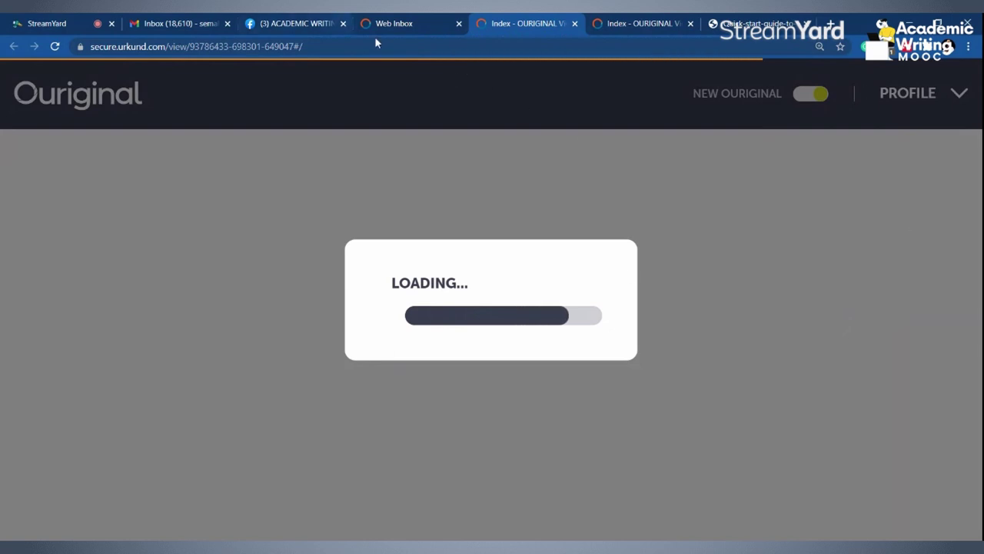
{"action": "left_click", "coordinate": [414, 25]}
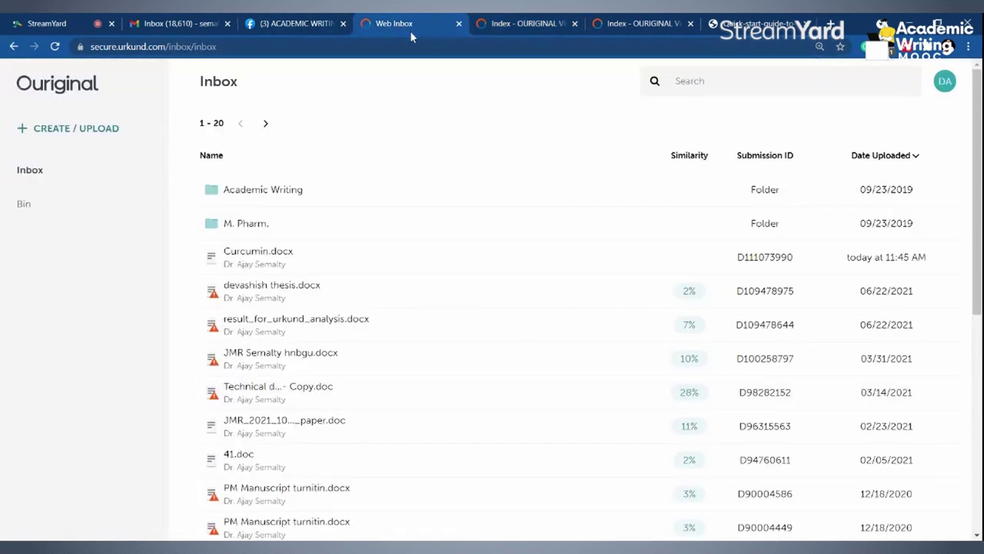
{"action": "left_click", "coordinate": [357, 48]}
{"action": "key", "text": "Return"}
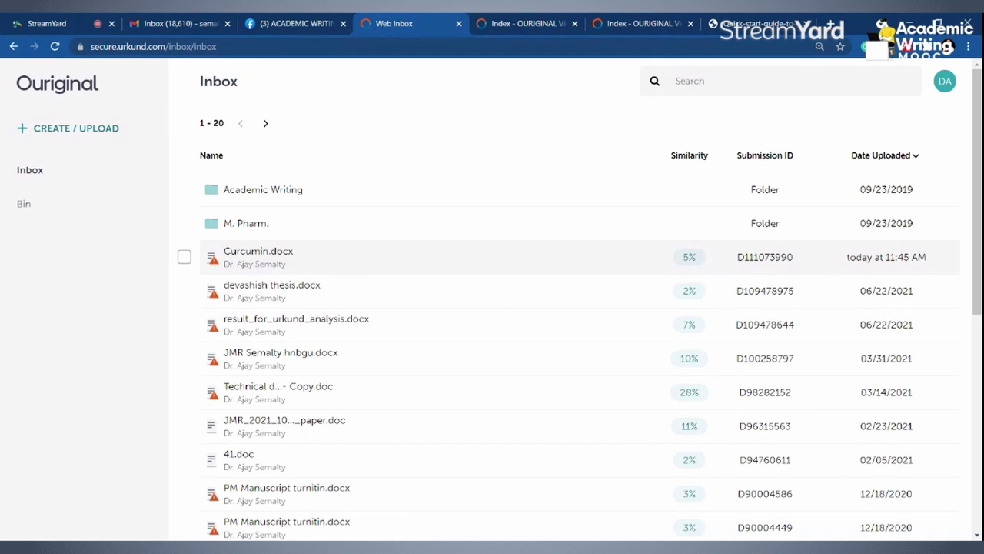
Open the Technical details anticancer np as - Copy.doc report and view its entire document.
{"action": "left_click", "coordinate": [523, 24]}
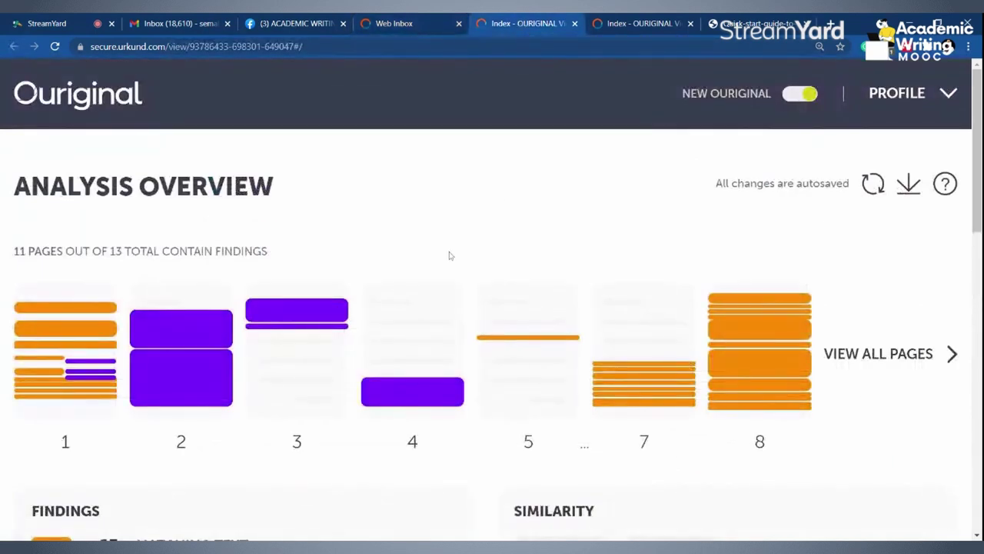
{"action": "scroll", "coordinate": [396, 385], "scroll_direction": "down", "scroll_amount": 2}
{"action": "scroll", "coordinate": [396, 385], "scroll_direction": "down", "scroll_amount": 1}
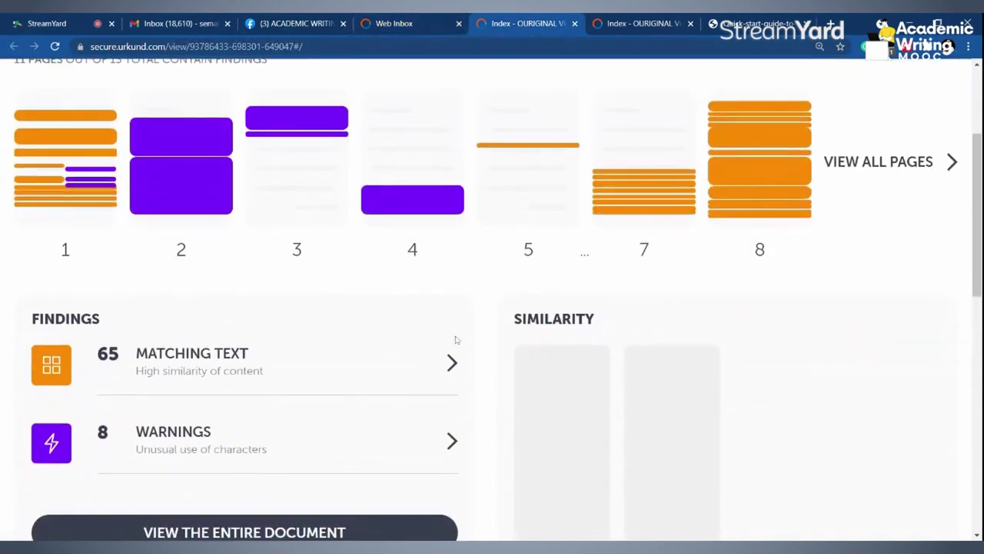
{"action": "scroll", "coordinate": [800, 330], "scroll_direction": "down", "scroll_amount": 3}
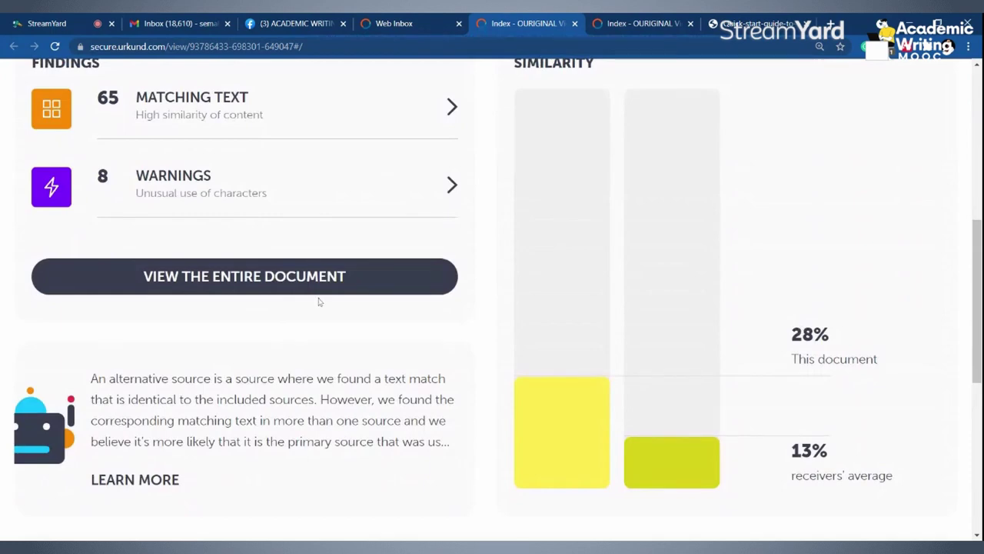
{"action": "scroll", "coordinate": [584, 255], "scroll_direction": "up", "scroll_amount": 4}
{"action": "scroll", "coordinate": [604, 264], "scroll_direction": "down", "scroll_amount": 4}
{"action": "scroll", "coordinate": [603, 265], "scroll_direction": "up", "scroll_amount": 5}
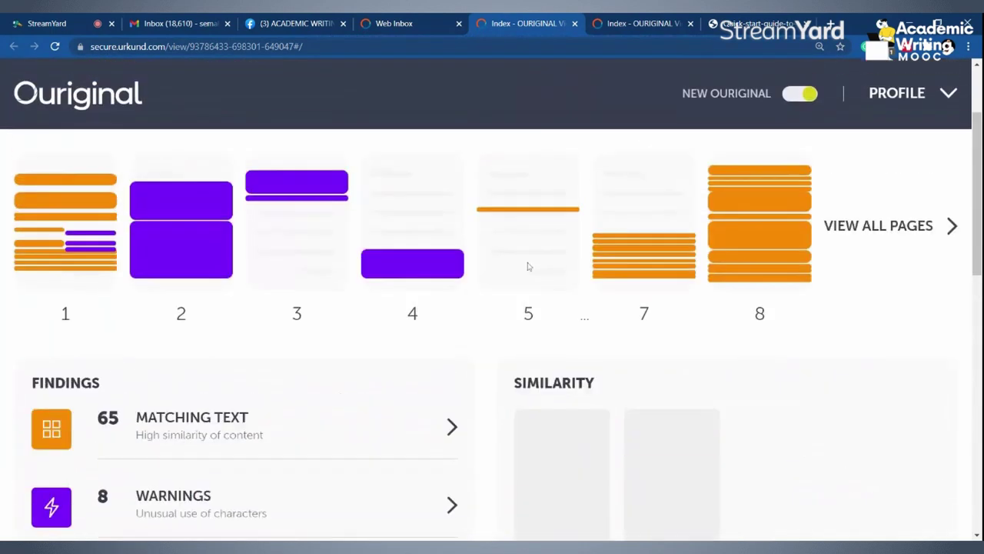
{"action": "scroll", "coordinate": [569, 226], "scroll_direction": "down", "scroll_amount": 4}
{"action": "scroll", "coordinate": [570, 227], "scroll_direction": "down", "scroll_amount": 3}
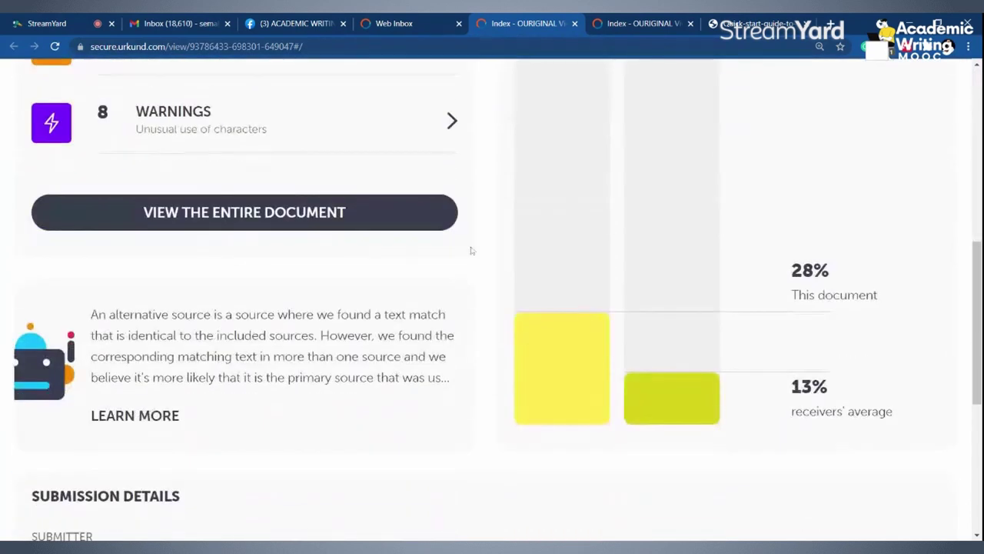
{"action": "left_click", "coordinate": [275, 226]}
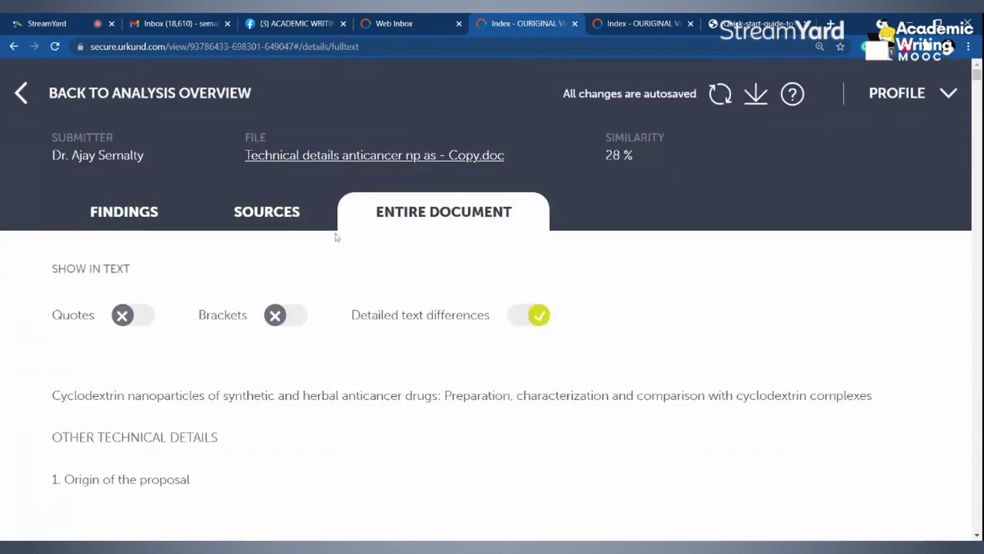
Open the first matching passage's side-by-side comparison with its source.
{"action": "scroll", "coordinate": [661, 521], "scroll_direction": "down", "scroll_amount": 3}
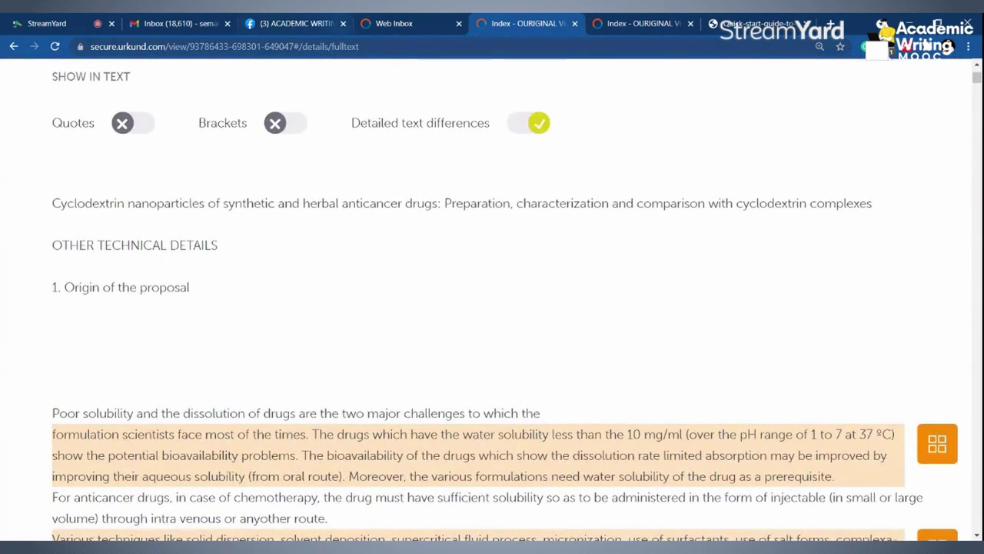
{"action": "scroll", "coordinate": [661, 520], "scroll_direction": "down", "scroll_amount": 1}
{"action": "scroll", "coordinate": [661, 521], "scroll_direction": "down", "scroll_amount": 4}
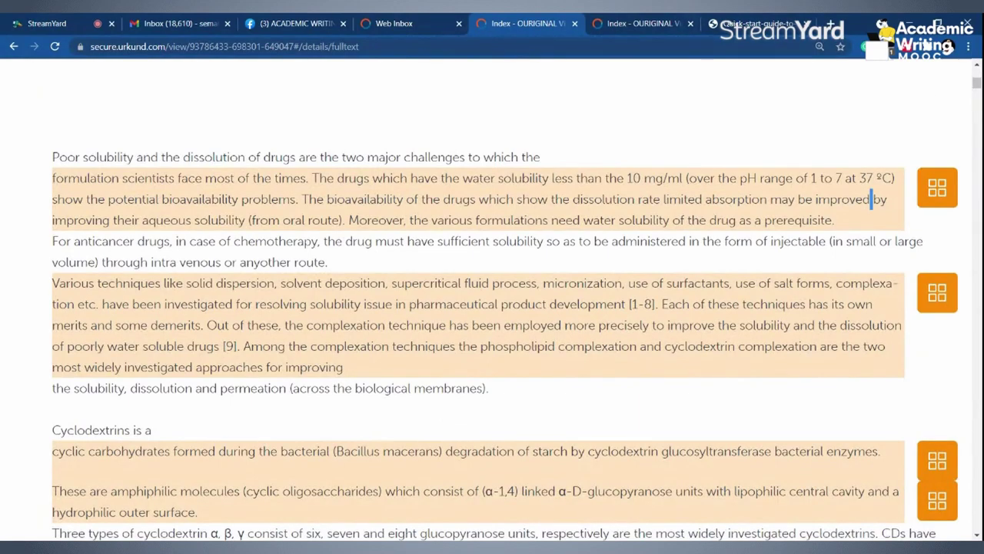
{"action": "left_click", "coordinate": [937, 199]}
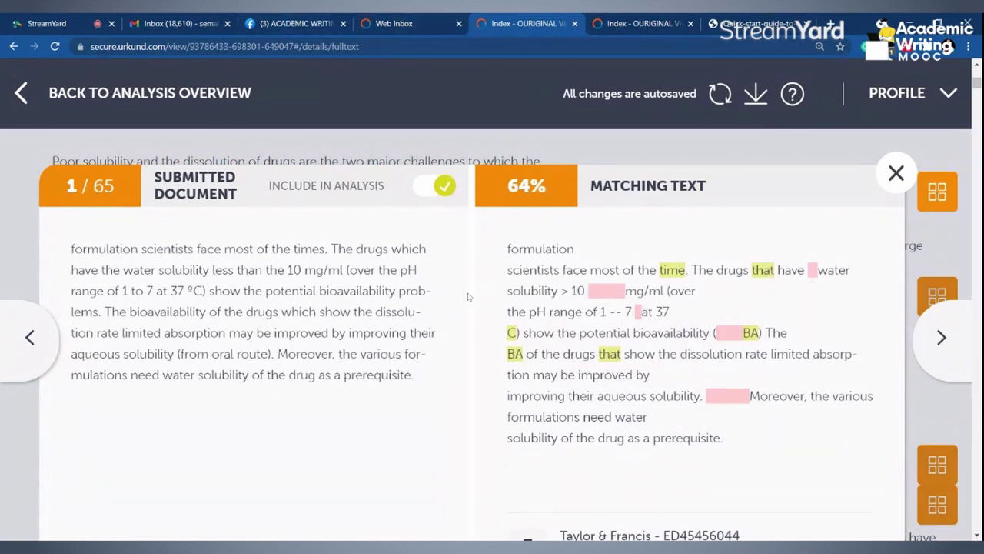
{"action": "scroll", "coordinate": [750, 416], "scroll_direction": "down", "scroll_amount": 3}
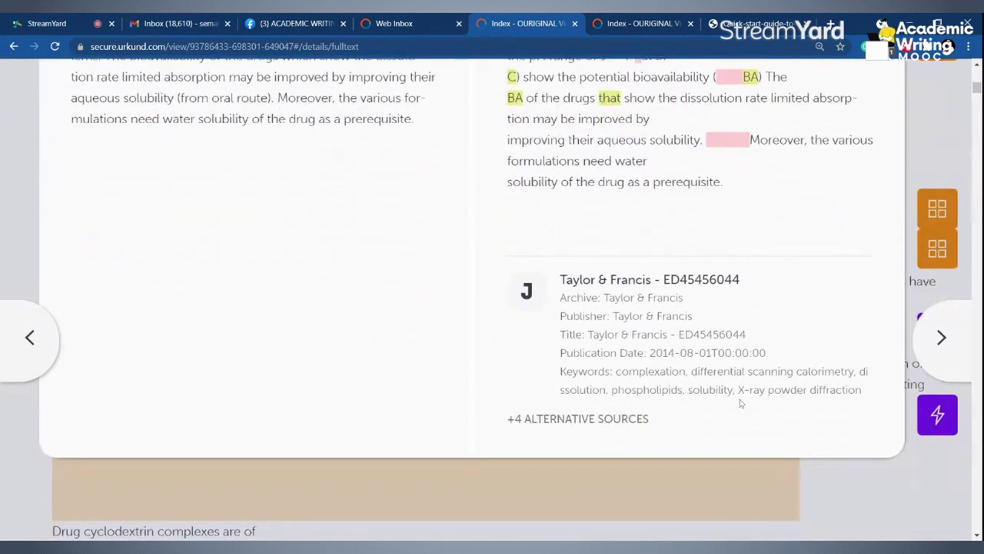
{"action": "scroll", "coordinate": [572, 198], "scroll_direction": "up", "scroll_amount": 3}
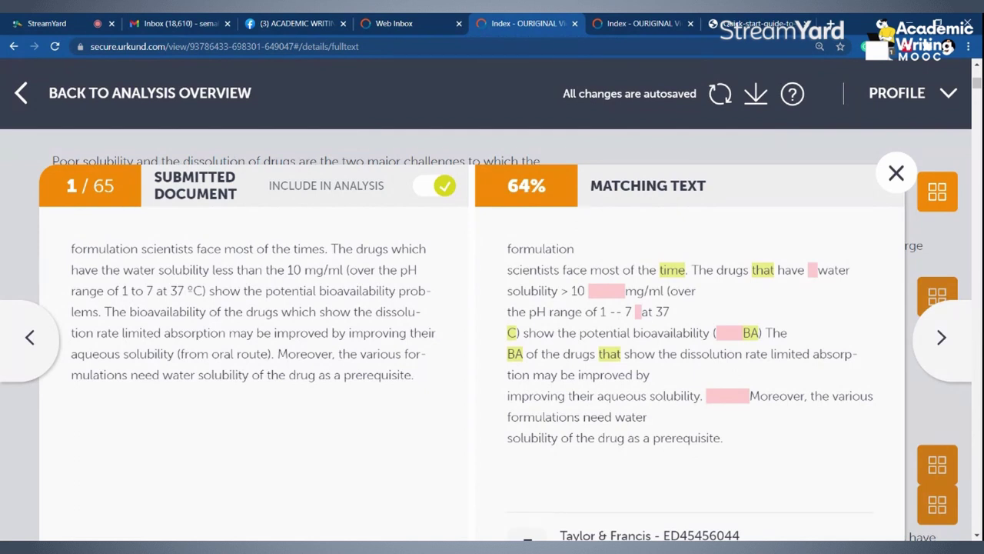
Toggle the first match between excluded and included, ending included, then close the comparison.
{"action": "left_click", "coordinate": [425, 192]}
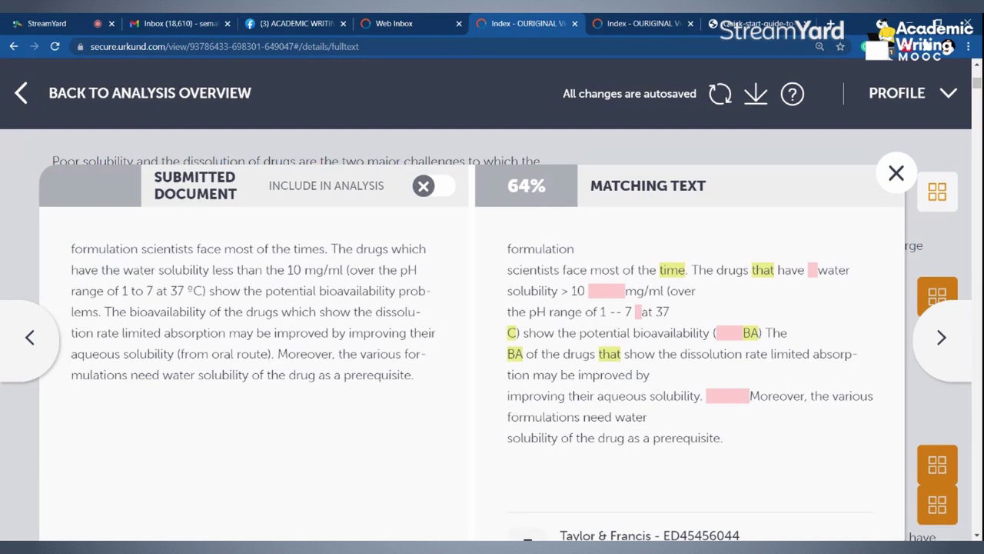
{"action": "left_click", "coordinate": [447, 191]}
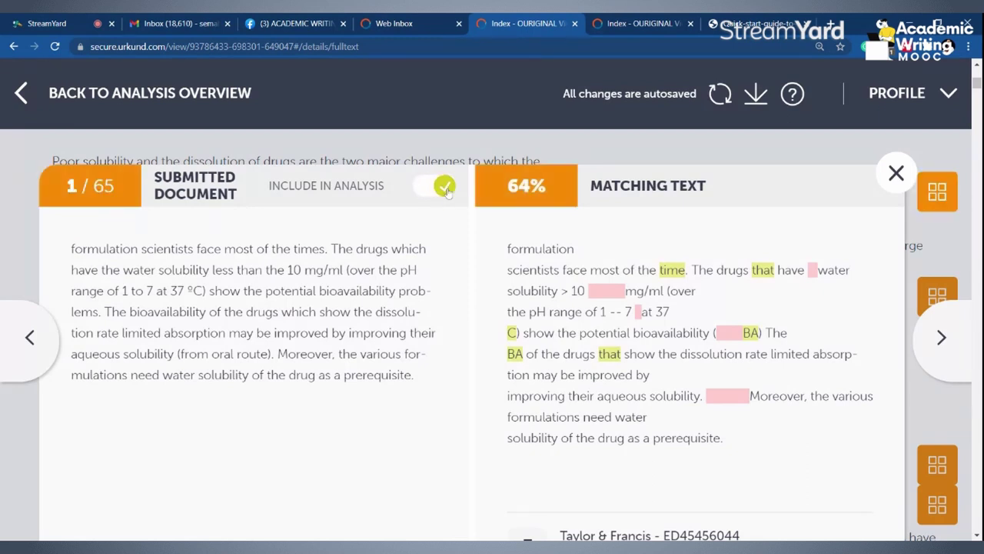
{"action": "left_click", "coordinate": [419, 192]}
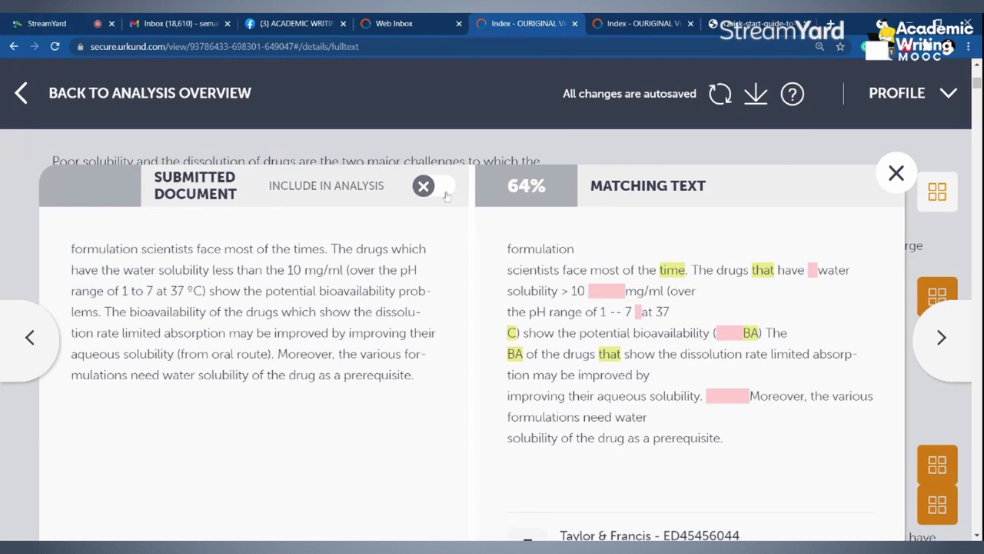
{"action": "left_click", "coordinate": [446, 196]}
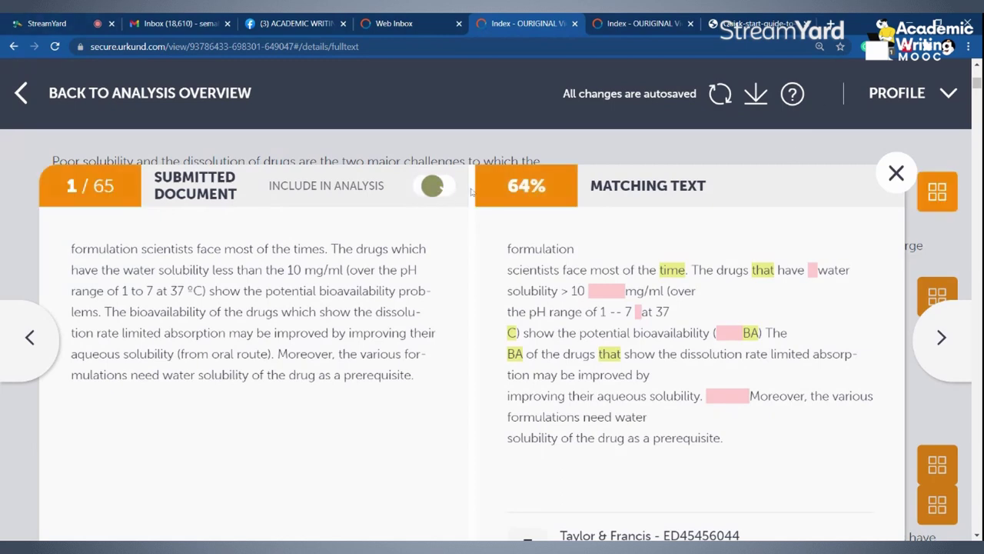
{"action": "left_click", "coordinate": [898, 176]}
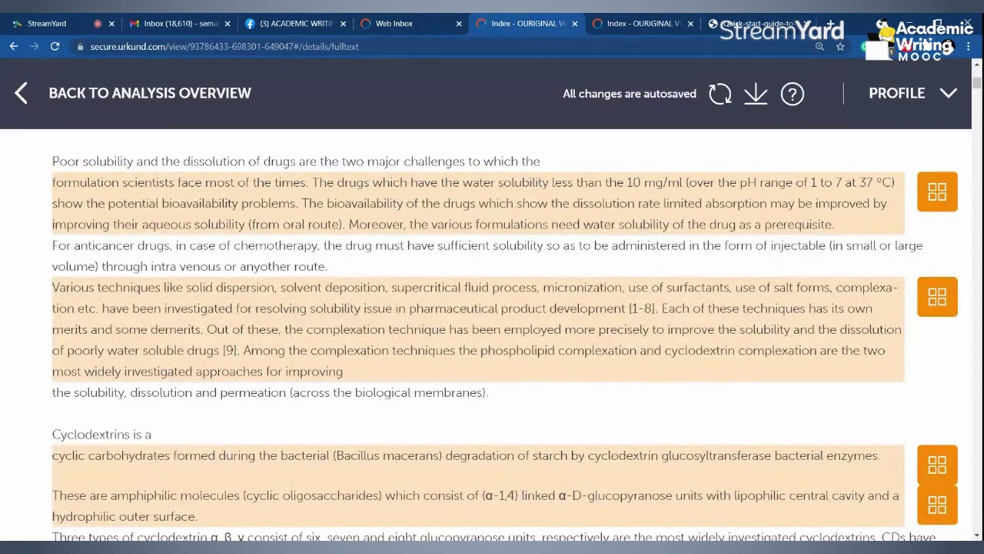
{"action": "scroll", "coordinate": [731, 356], "scroll_direction": "down", "scroll_amount": 5}
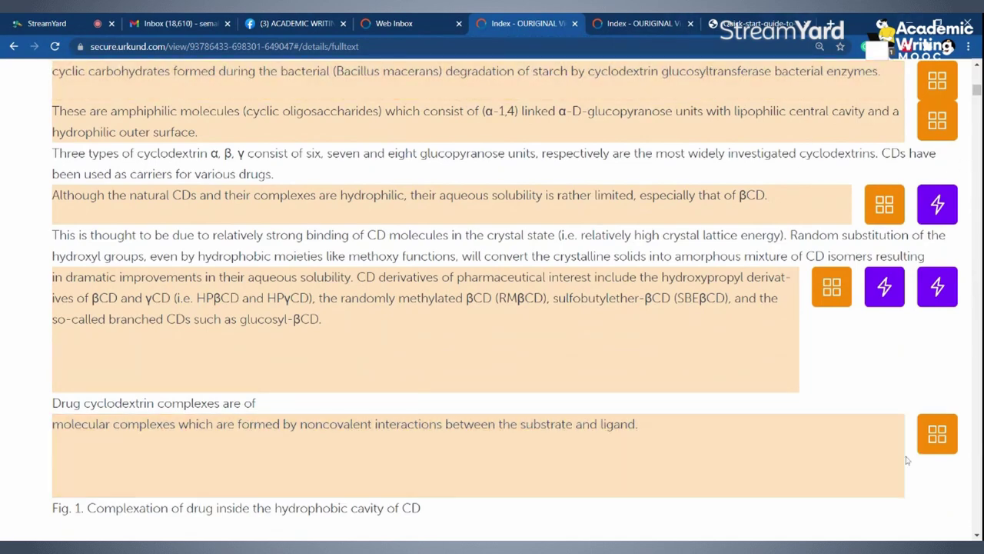
Open the comparison for the 95% cyclodextrin derivatives match (6 of 65).
{"action": "scroll", "coordinate": [915, 434], "scroll_direction": "down", "scroll_amount": 10}
{"action": "scroll", "coordinate": [914, 435], "scroll_direction": "up", "scroll_amount": 15}
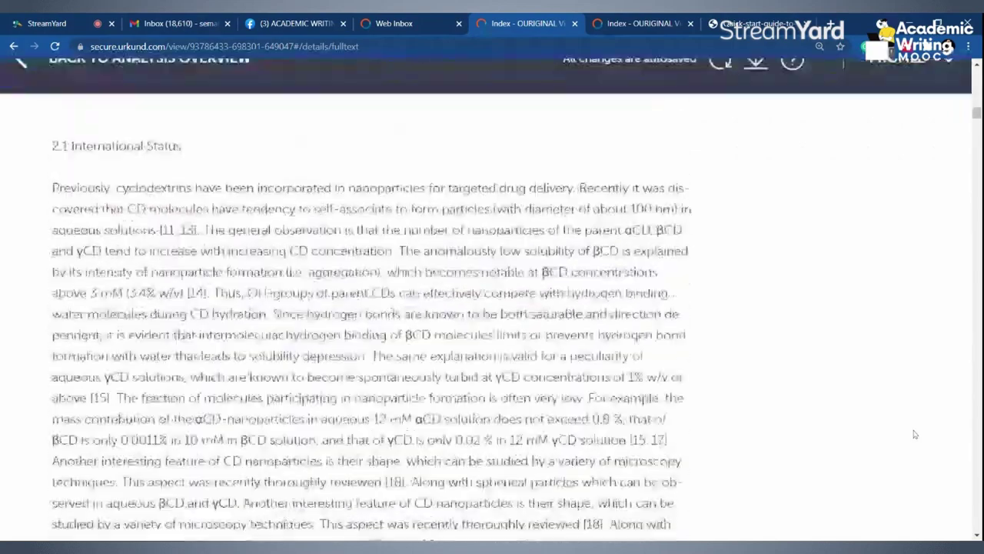
{"action": "scroll", "coordinate": [915, 434], "scroll_direction": "up", "scroll_amount": 2}
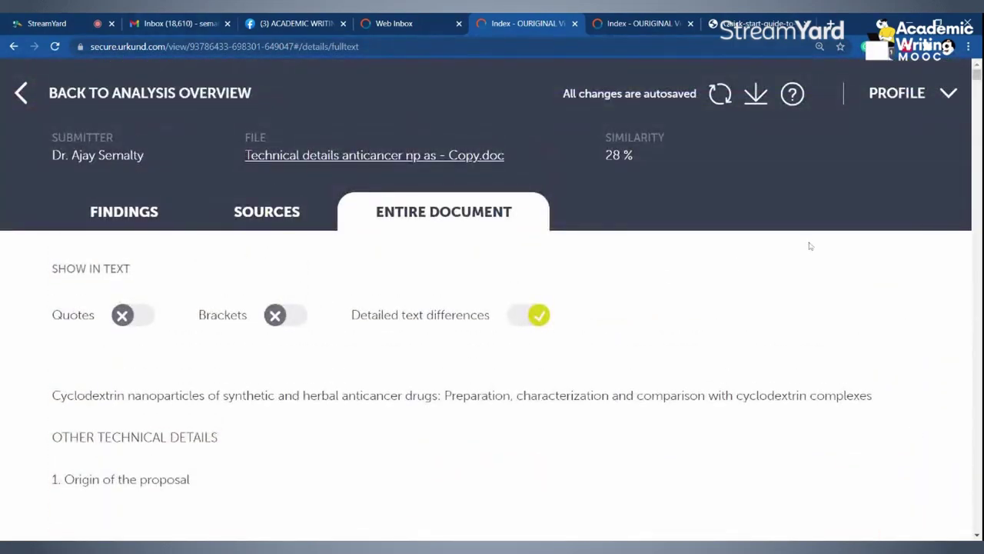
{"action": "scroll", "coordinate": [752, 247], "scroll_direction": "down", "scroll_amount": 15}
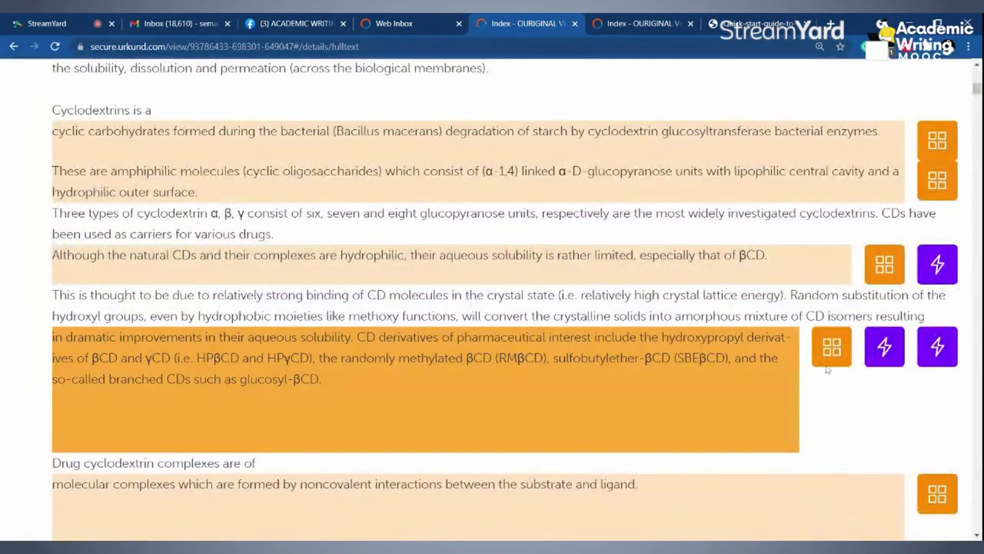
{"action": "left_click", "coordinate": [832, 348]}
{"action": "scroll", "coordinate": [715, 417], "scroll_direction": "down", "scroll_amount": 2}
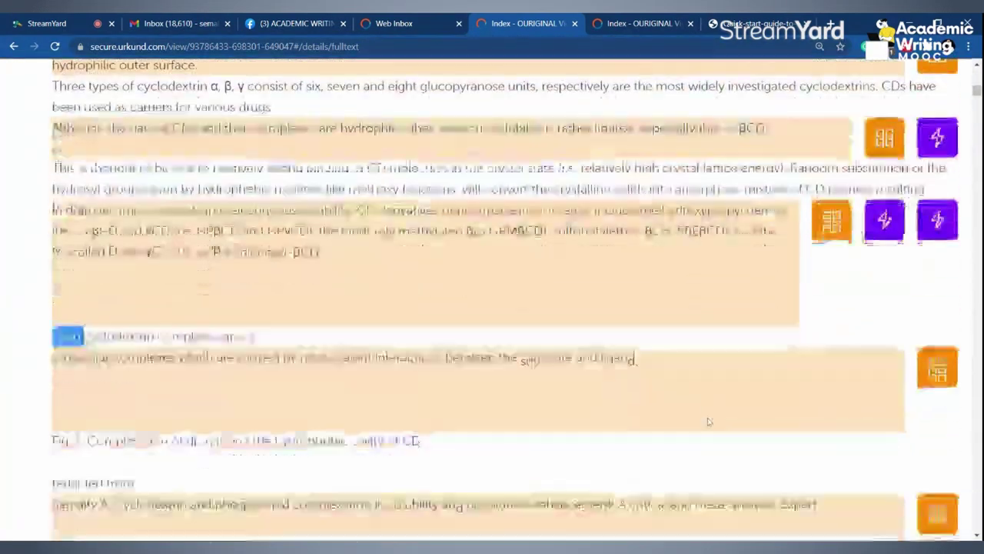
{"action": "left_click", "coordinate": [828, 226]}
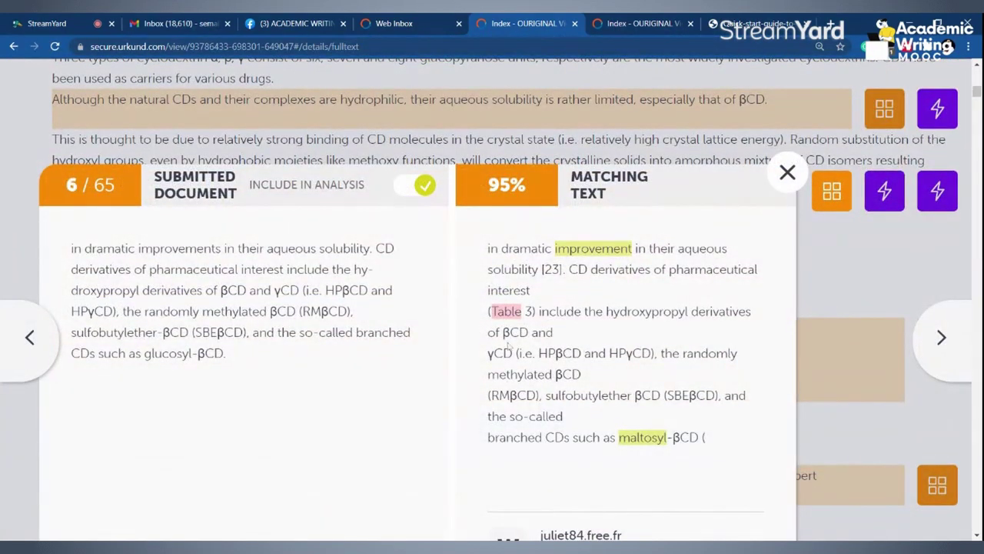
Switch off Include in analysis for that match and close the comparison, leaving similarity at 26%.
{"action": "scroll", "coordinate": [510, 346], "scroll_direction": "down", "scroll_amount": 3}
{"action": "scroll", "coordinate": [508, 346], "scroll_direction": "up", "scroll_amount": 3}
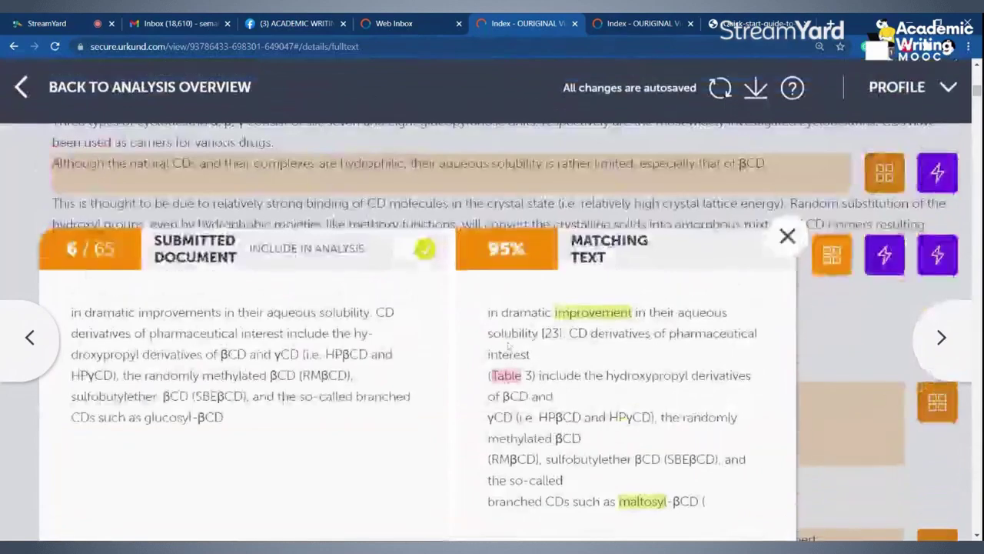
{"action": "left_click", "coordinate": [423, 247]}
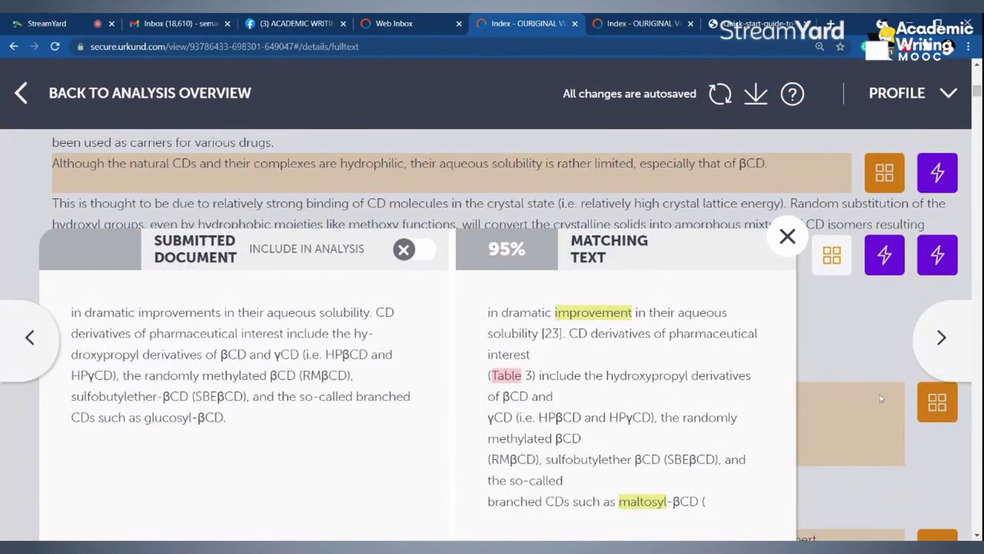
{"action": "left_click", "coordinate": [829, 364]}
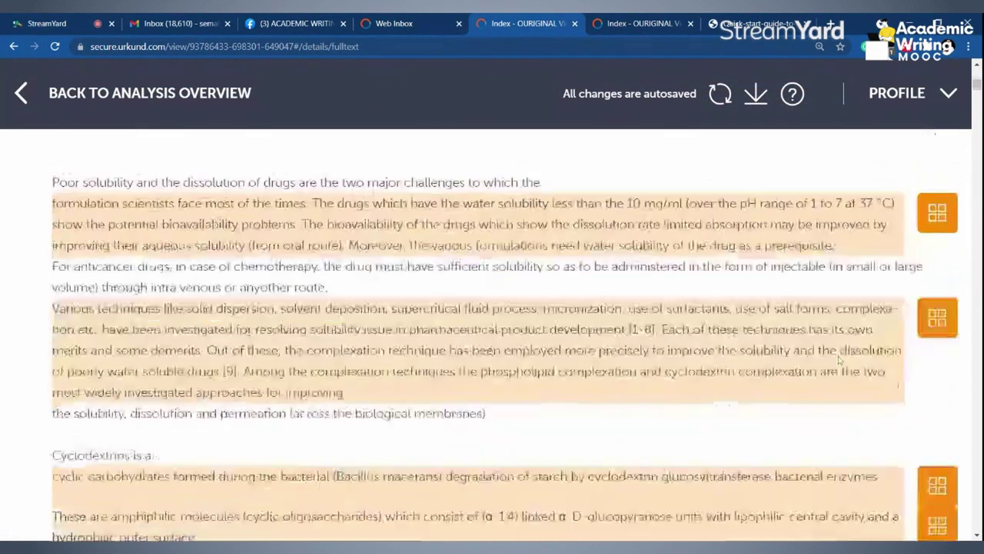
{"action": "scroll", "coordinate": [837, 359], "scroll_direction": "up", "scroll_amount": 10}
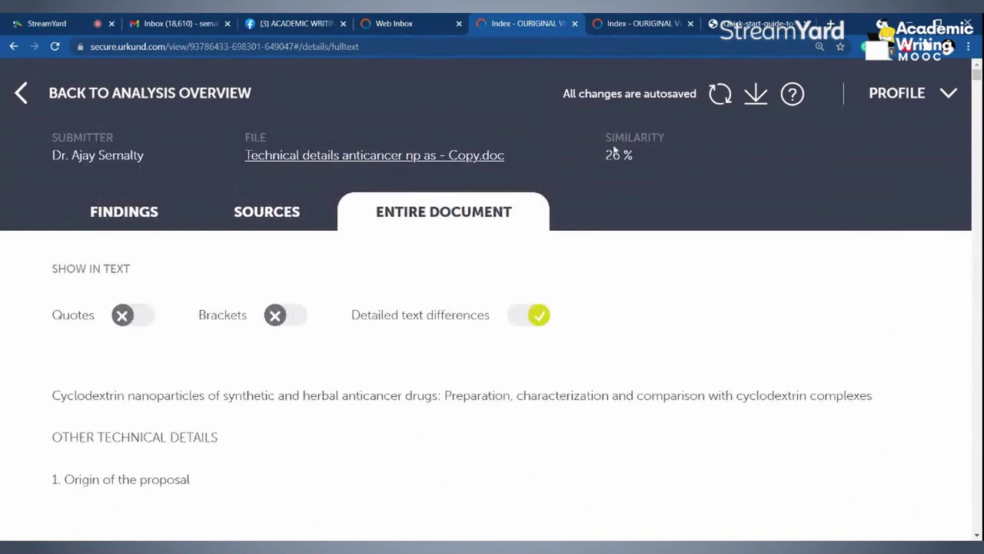
Download the report at 26% similarity as a PDF from the Entire Document view header.
{"action": "scroll", "coordinate": [915, 396], "scroll_direction": "down", "scroll_amount": 9}
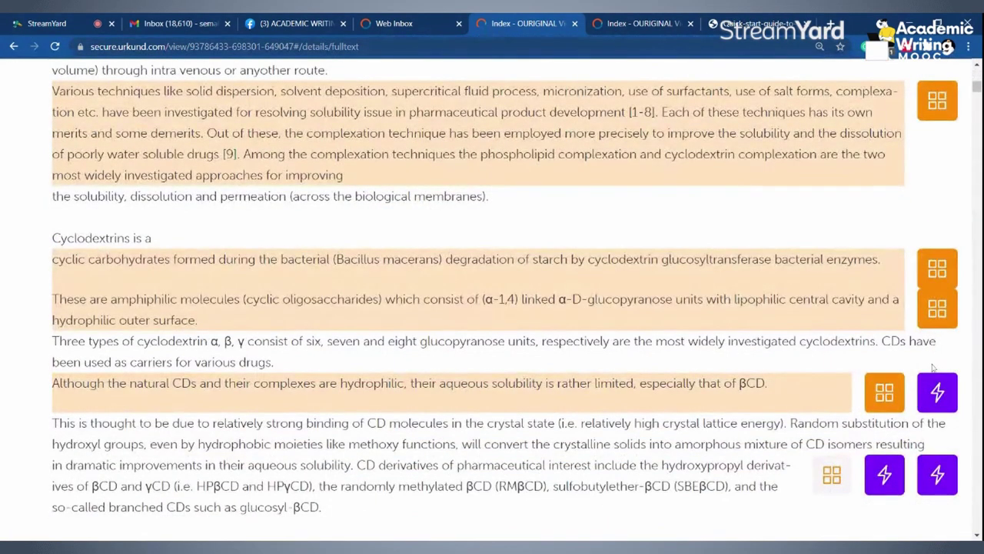
{"action": "scroll", "coordinate": [932, 367], "scroll_direction": "up", "scroll_amount": 4}
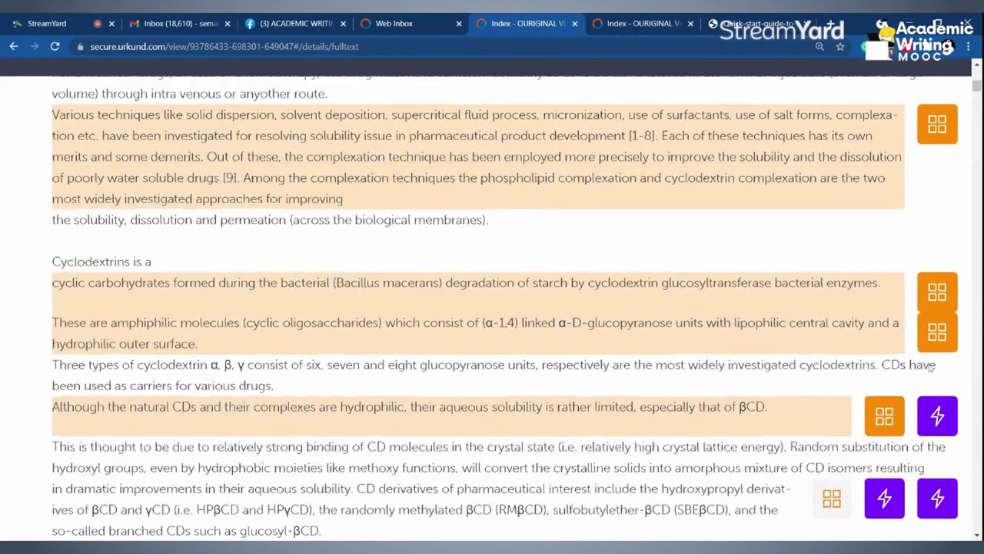
{"action": "scroll", "coordinate": [930, 368], "scroll_direction": "up", "scroll_amount": 4}
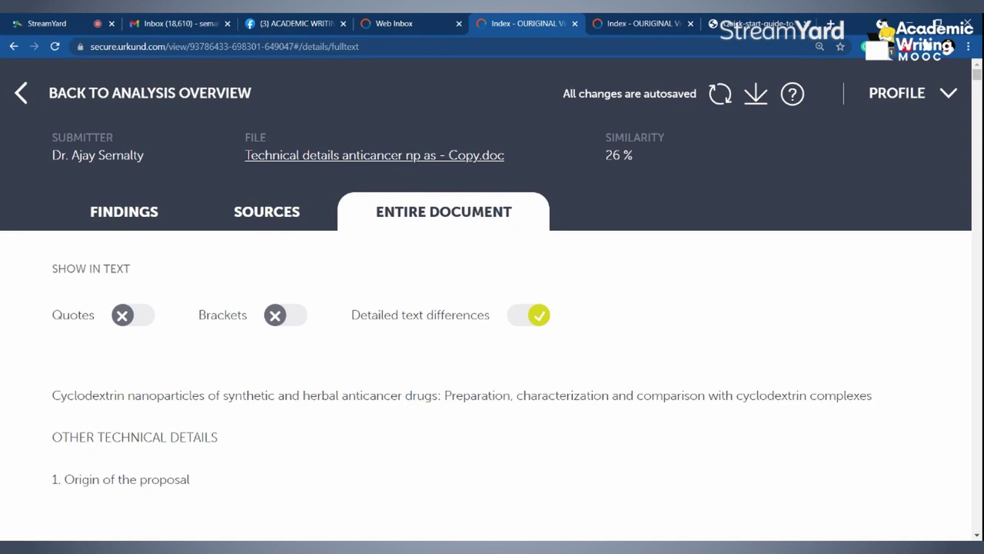
{"action": "left_click", "coordinate": [756, 97]}
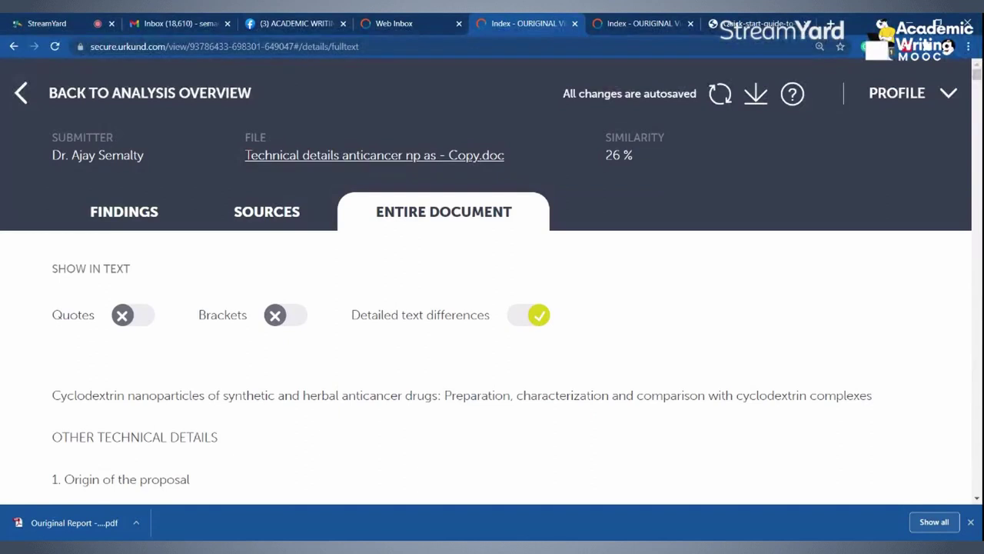
Open the downloaded Ouriginal Report PDF from Chrome's download bar.
{"action": "left_click", "coordinate": [85, 522]}
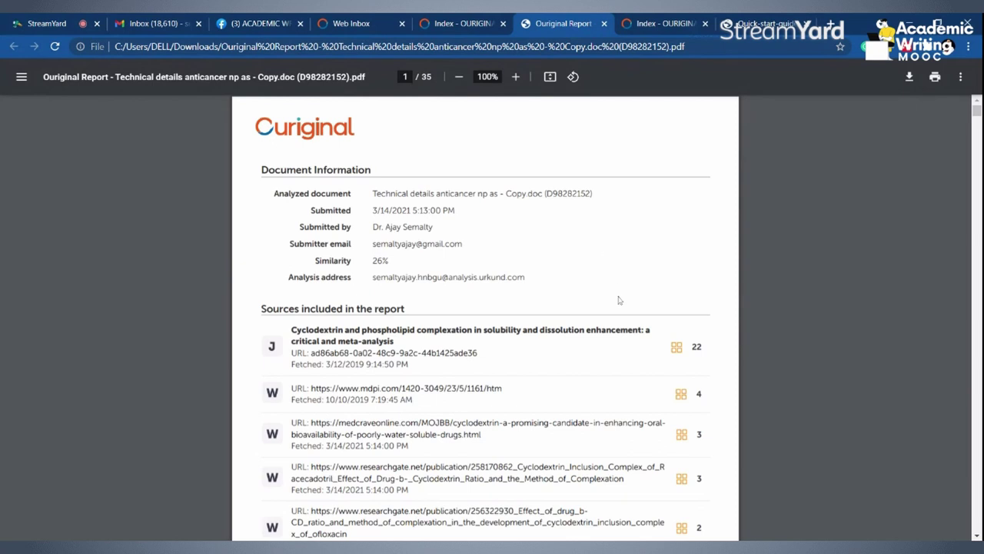
{"action": "scroll", "coordinate": [619, 300], "scroll_direction": "down", "scroll_amount": 2}
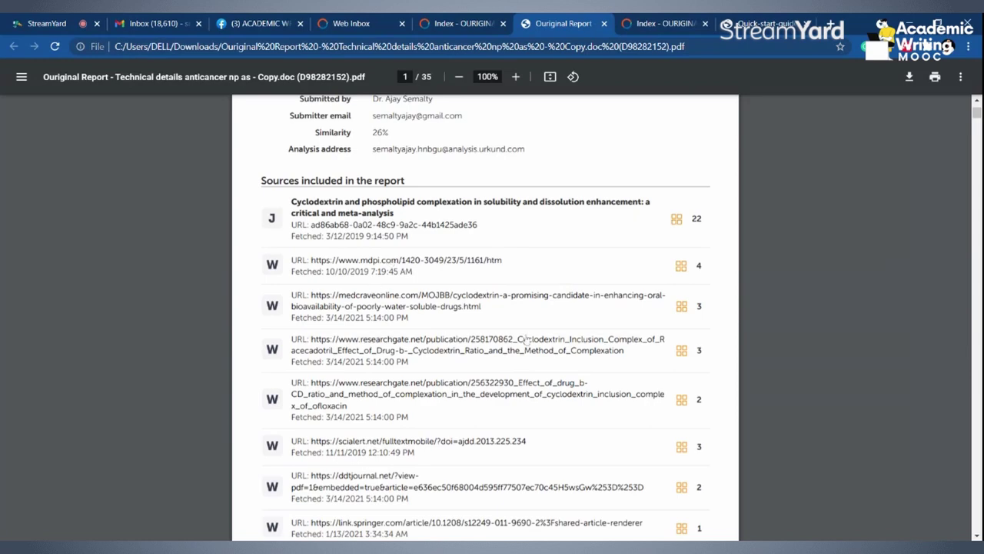
{"action": "scroll", "coordinate": [527, 339], "scroll_direction": "down", "scroll_amount": 10}
{"action": "scroll", "coordinate": [526, 339], "scroll_direction": "down", "scroll_amount": 4}
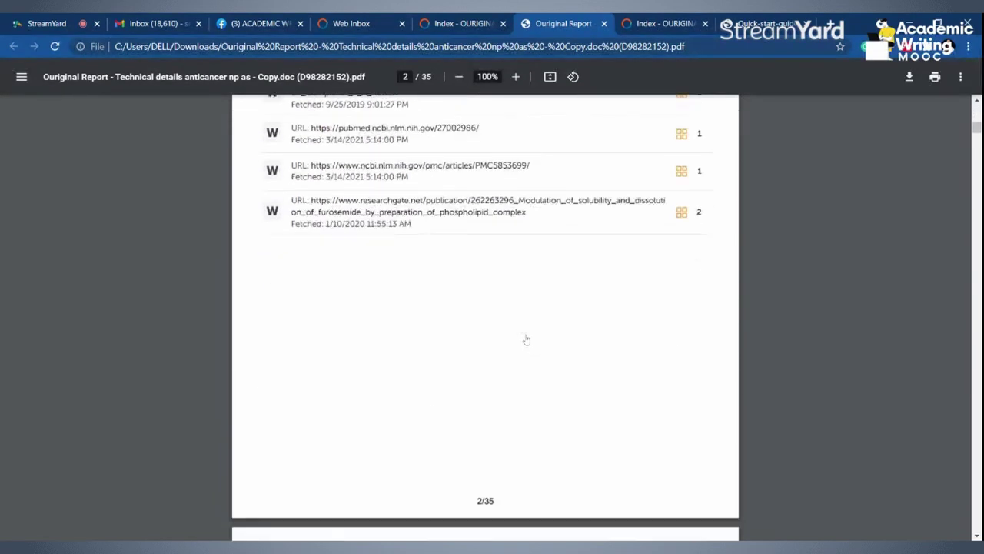
{"action": "scroll", "coordinate": [527, 339], "scroll_direction": "up", "scroll_amount": 6}
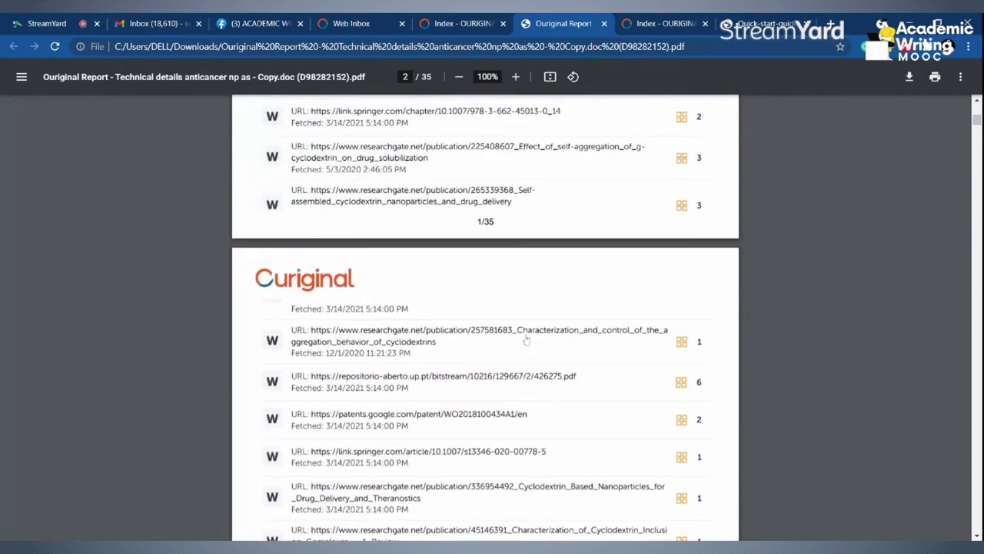
{"action": "scroll", "coordinate": [527, 339], "scroll_direction": "up", "scroll_amount": 9}
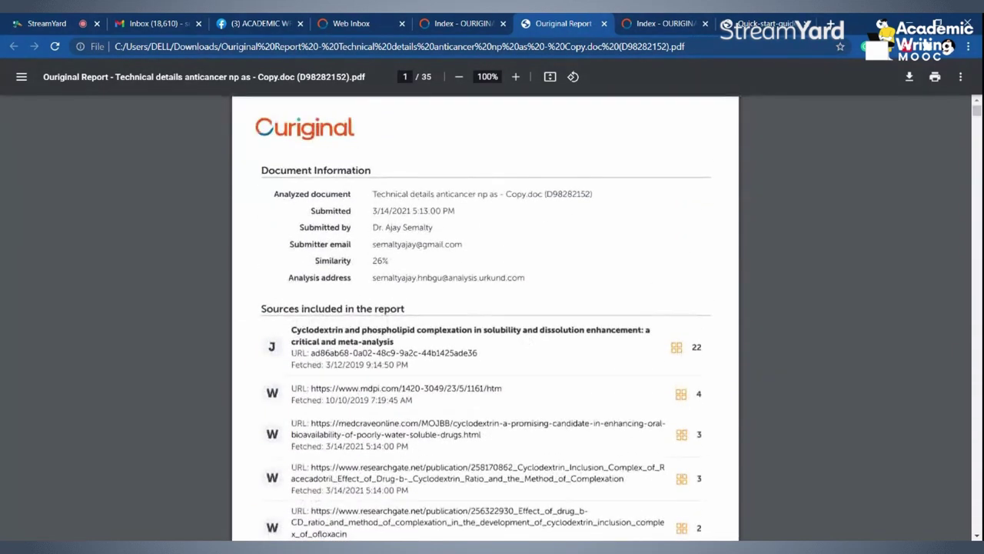
{"action": "scroll", "coordinate": [526, 339], "scroll_direction": "down", "scroll_amount": 12}
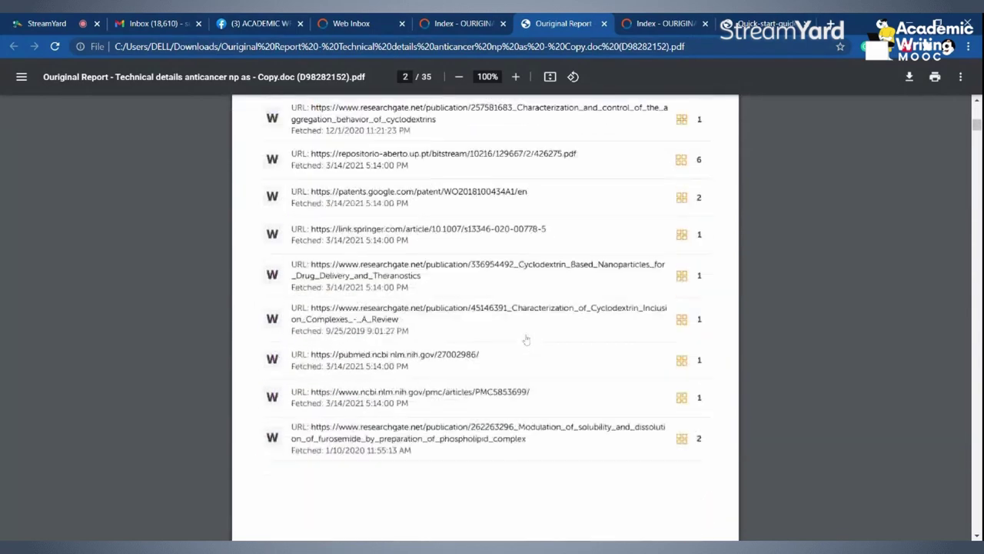
{"action": "scroll", "coordinate": [526, 339], "scroll_direction": "down", "scroll_amount": 12}
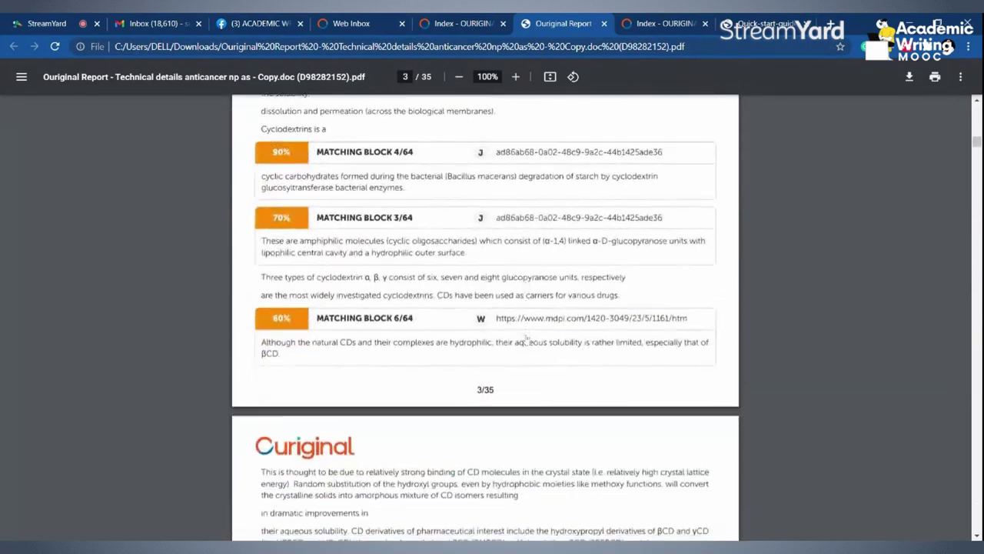
{"action": "scroll", "coordinate": [526, 339], "scroll_direction": "down", "scroll_amount": 10}
{"action": "scroll", "coordinate": [526, 339], "scroll_direction": "down", "scroll_amount": 12}
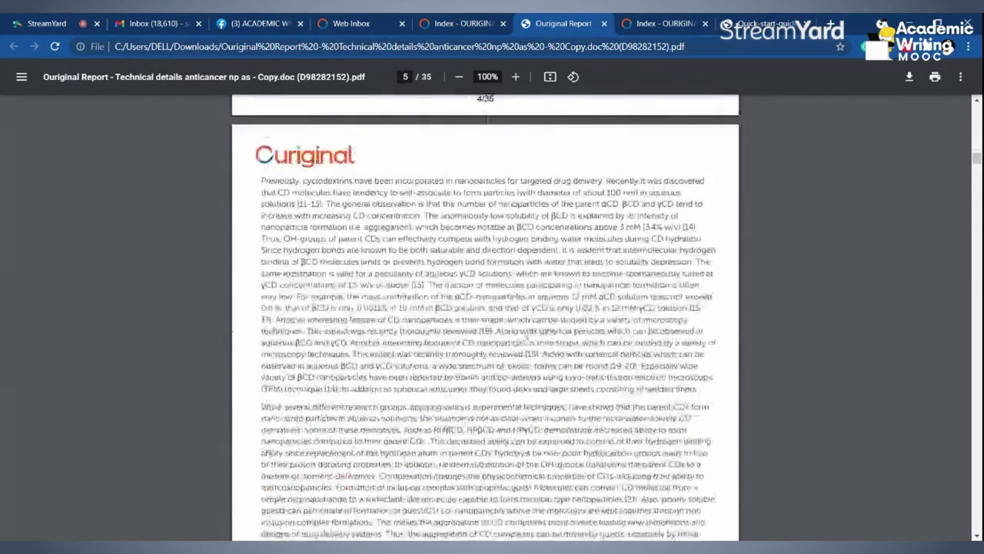
{"action": "scroll", "coordinate": [526, 340], "scroll_direction": "down", "scroll_amount": 12}
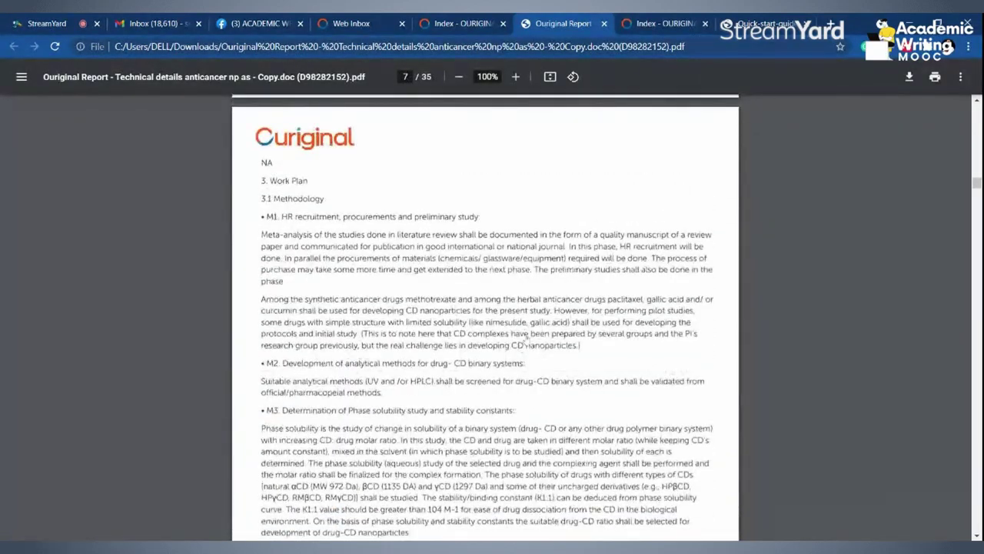
{"action": "scroll", "coordinate": [526, 339], "scroll_direction": "up", "scroll_amount": 15}
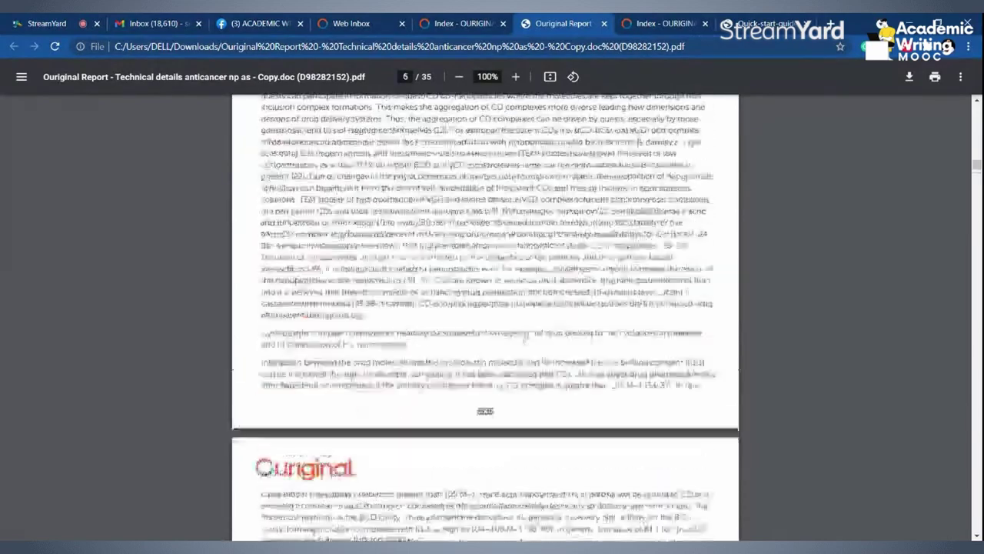
{"action": "scroll", "coordinate": [526, 339], "scroll_direction": "up", "scroll_amount": 15}
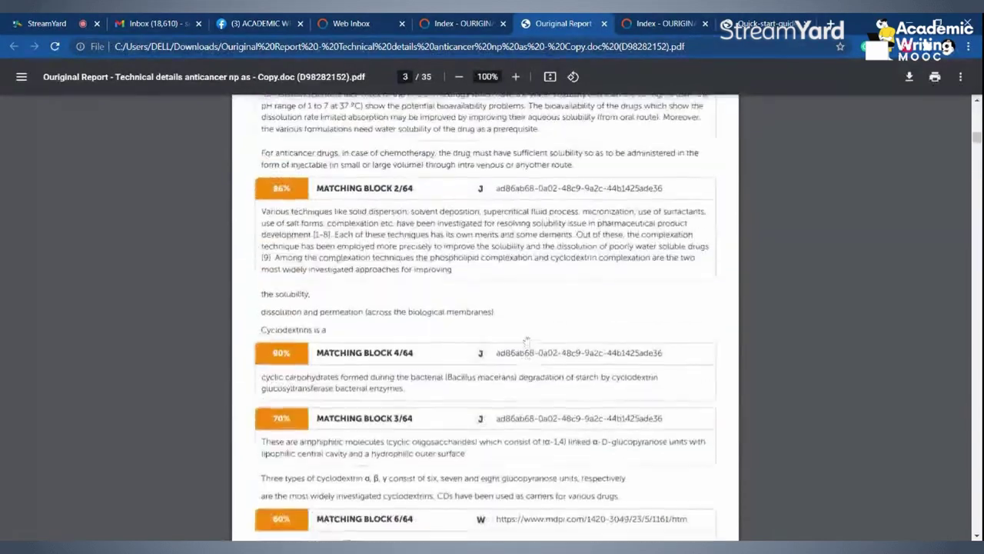
{"action": "scroll", "coordinate": [526, 341], "scroll_direction": "up", "scroll_amount": 15}
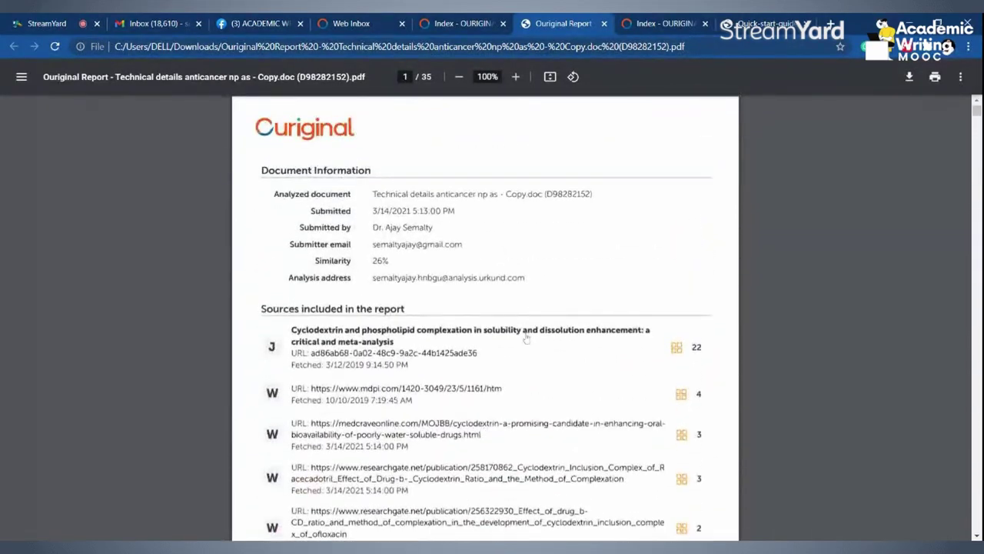